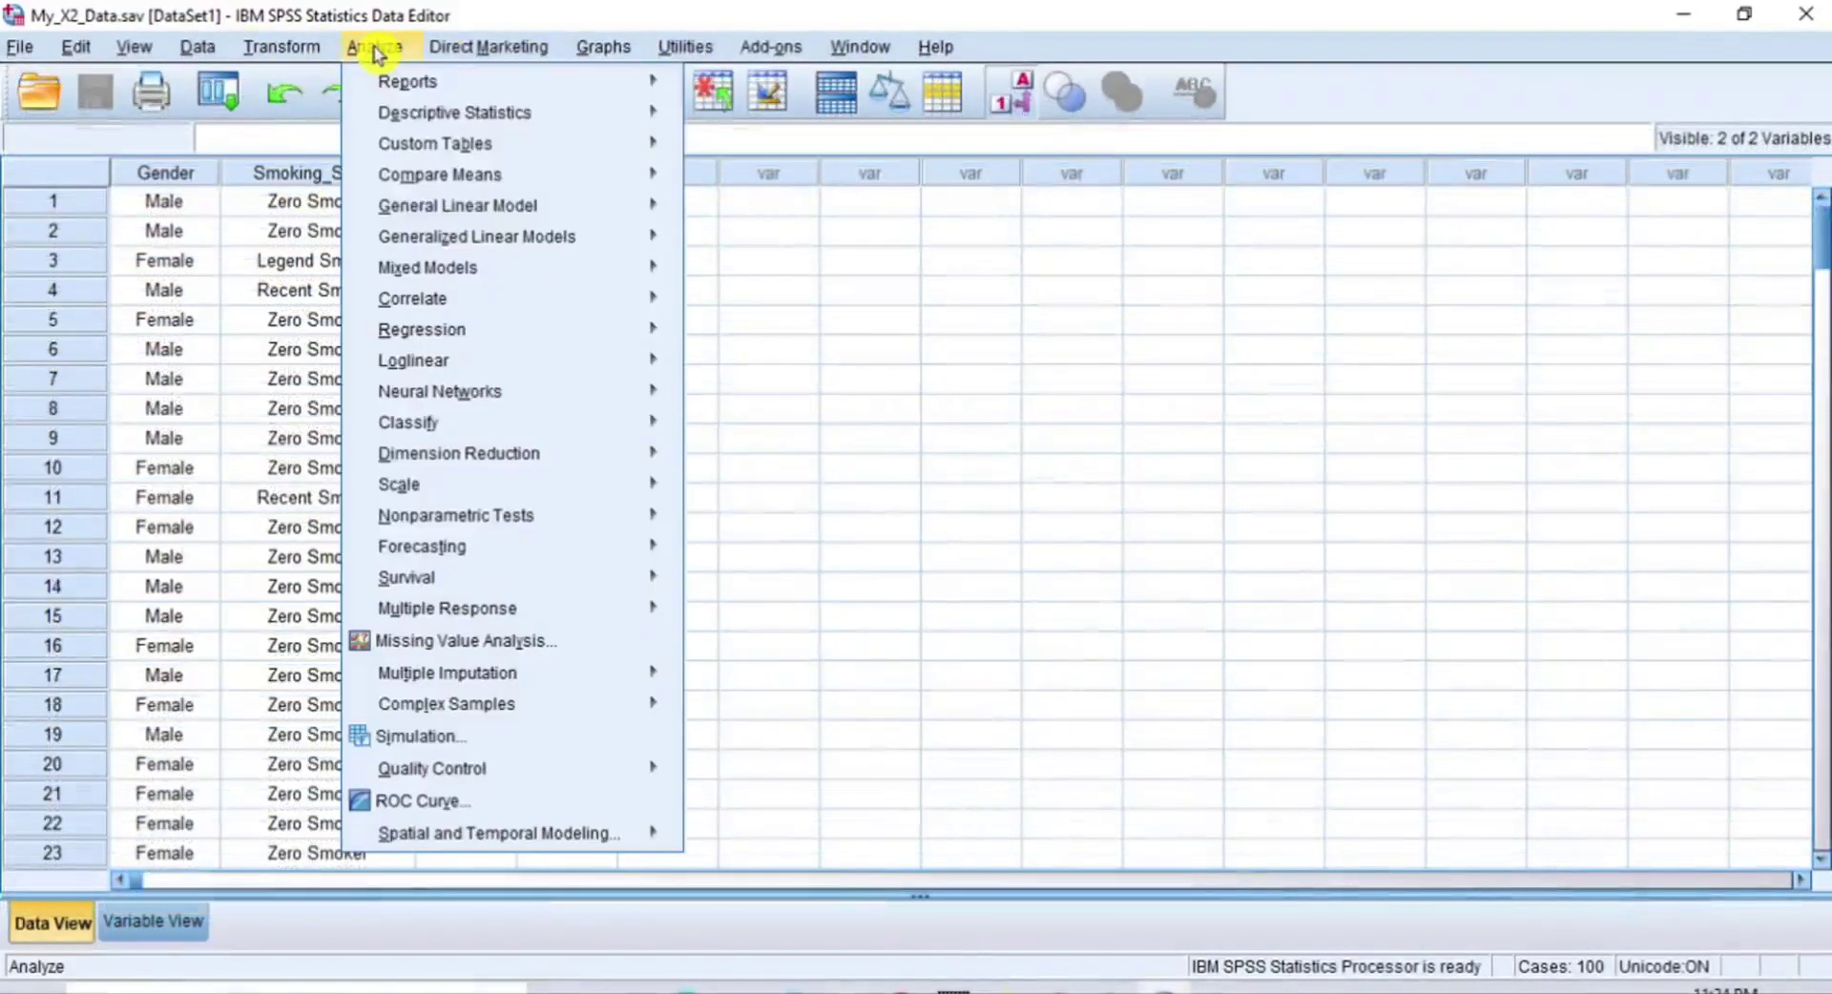
Build a Crosstabs analysis with Smoking status in Row(s) and Gender in Column(s)
mouse_move(519, 111)
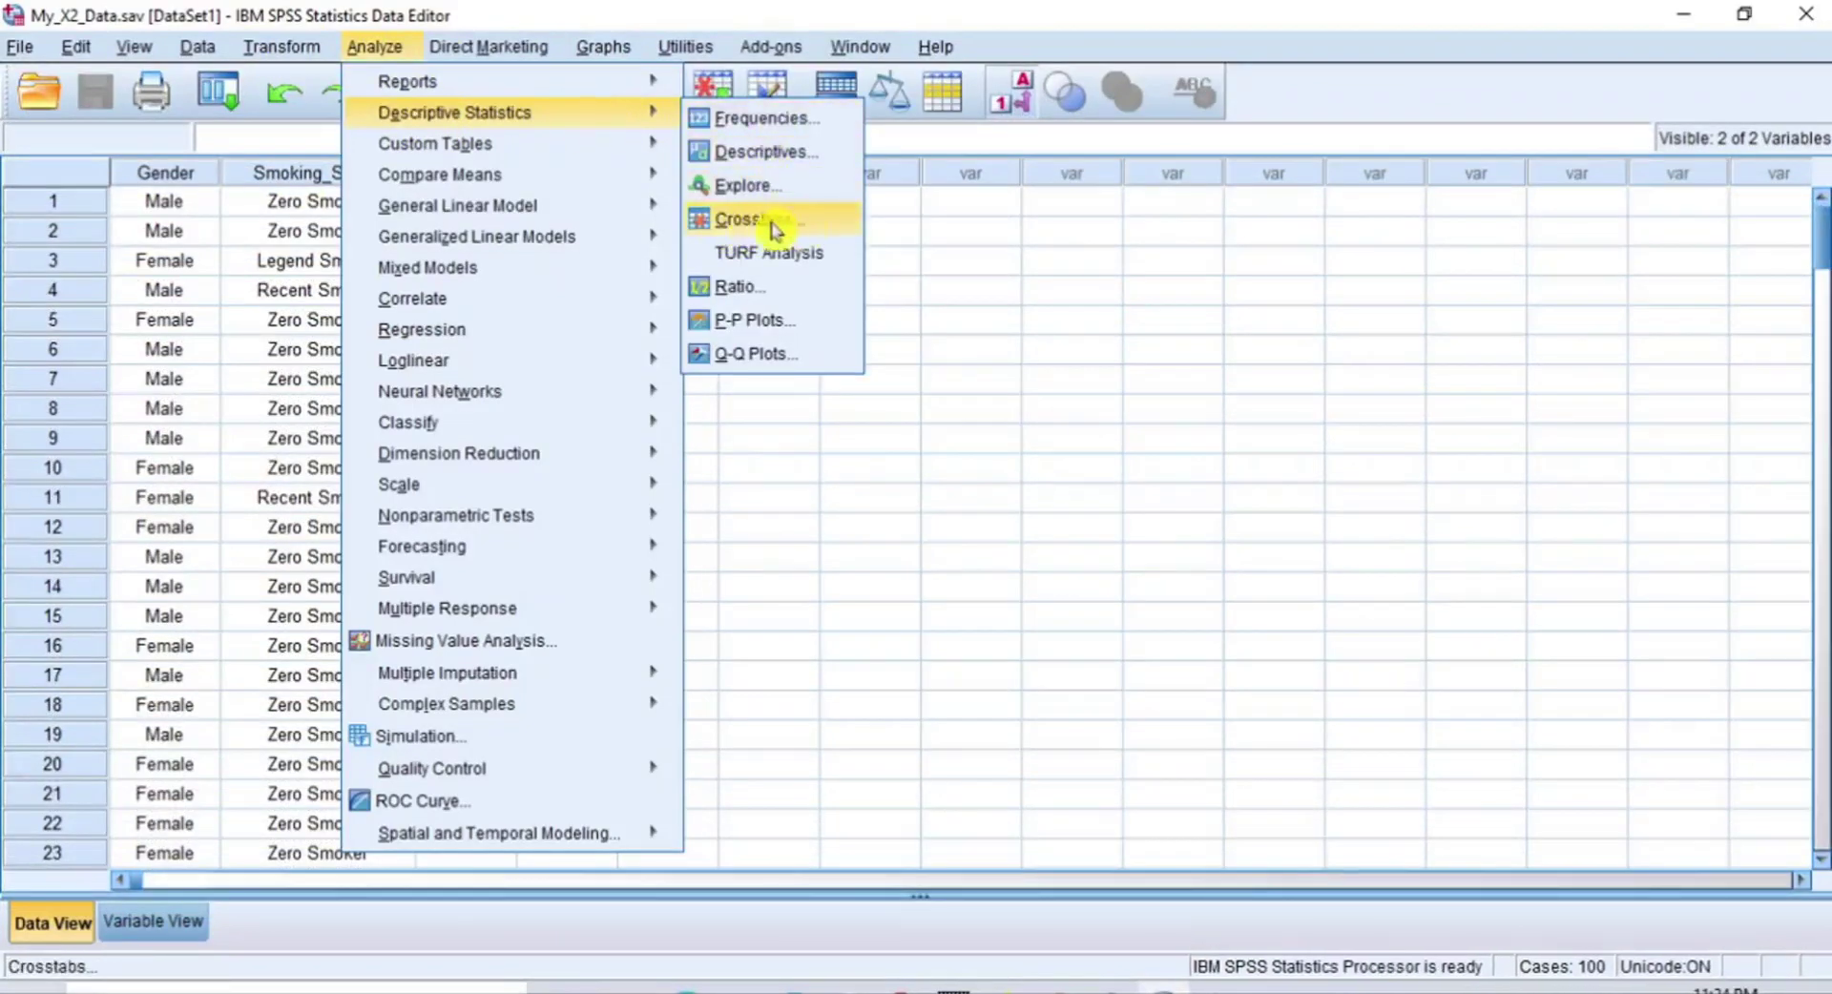
click(812, 225)
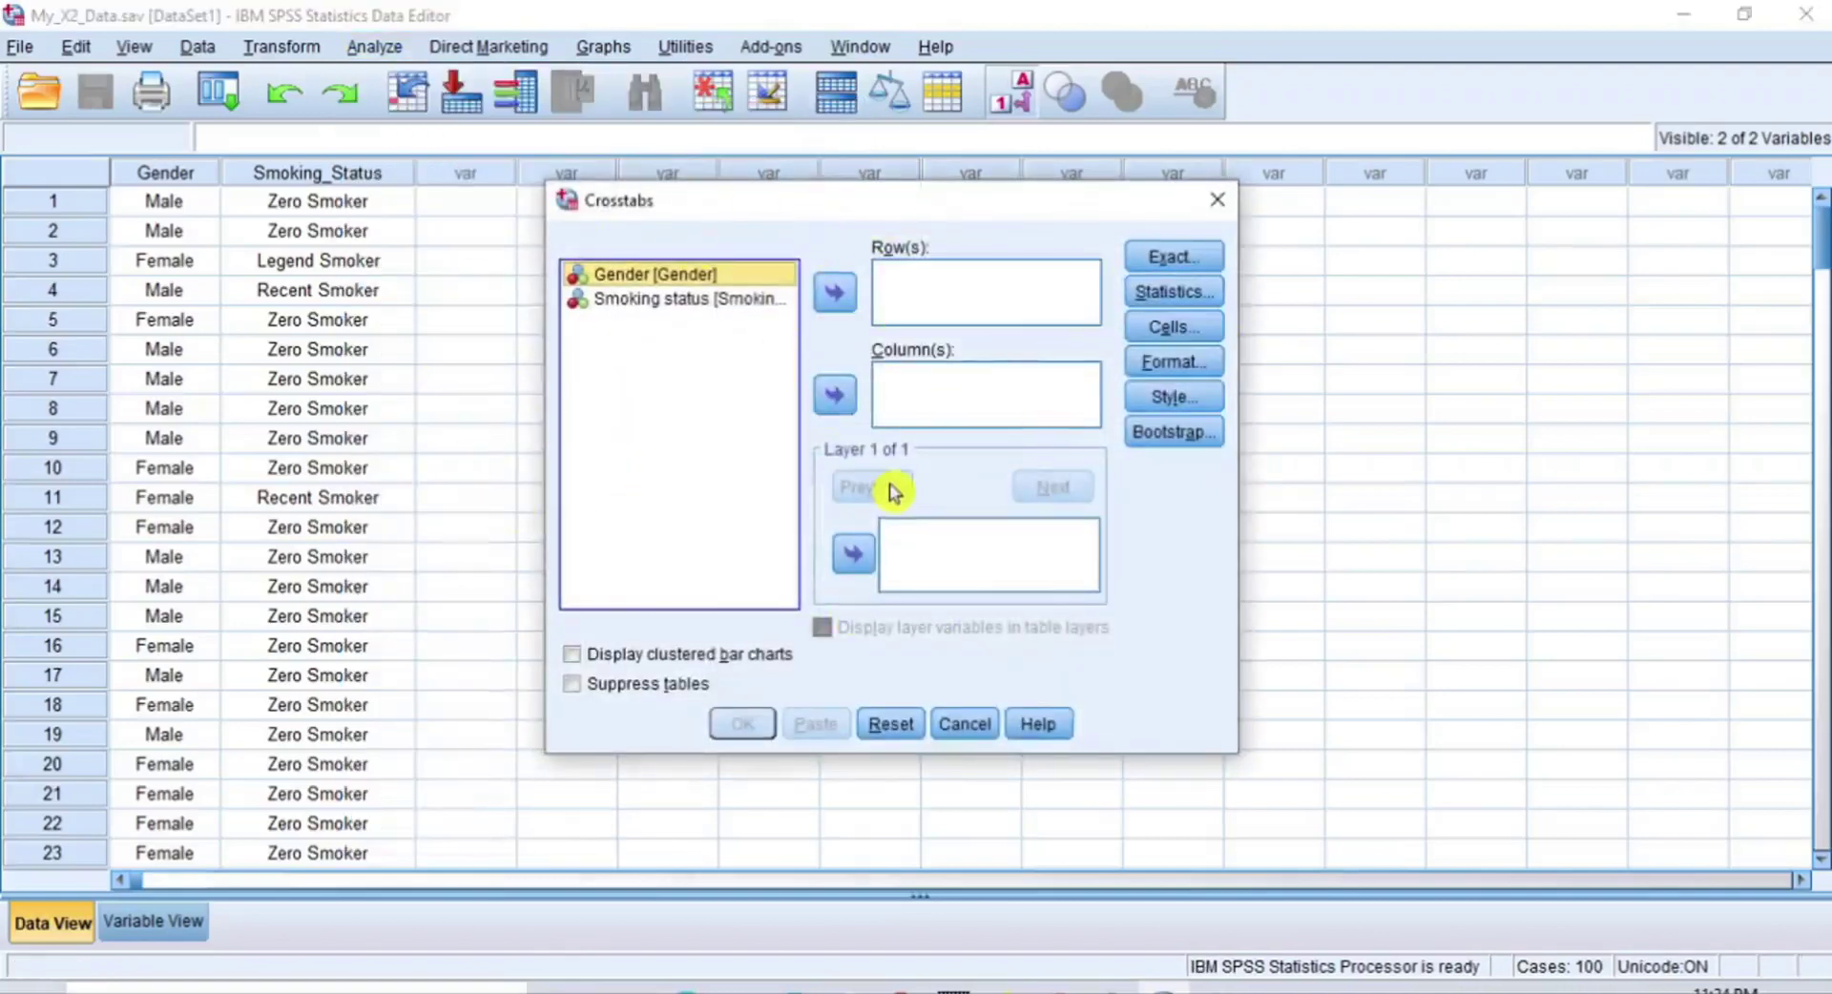
click(689, 300)
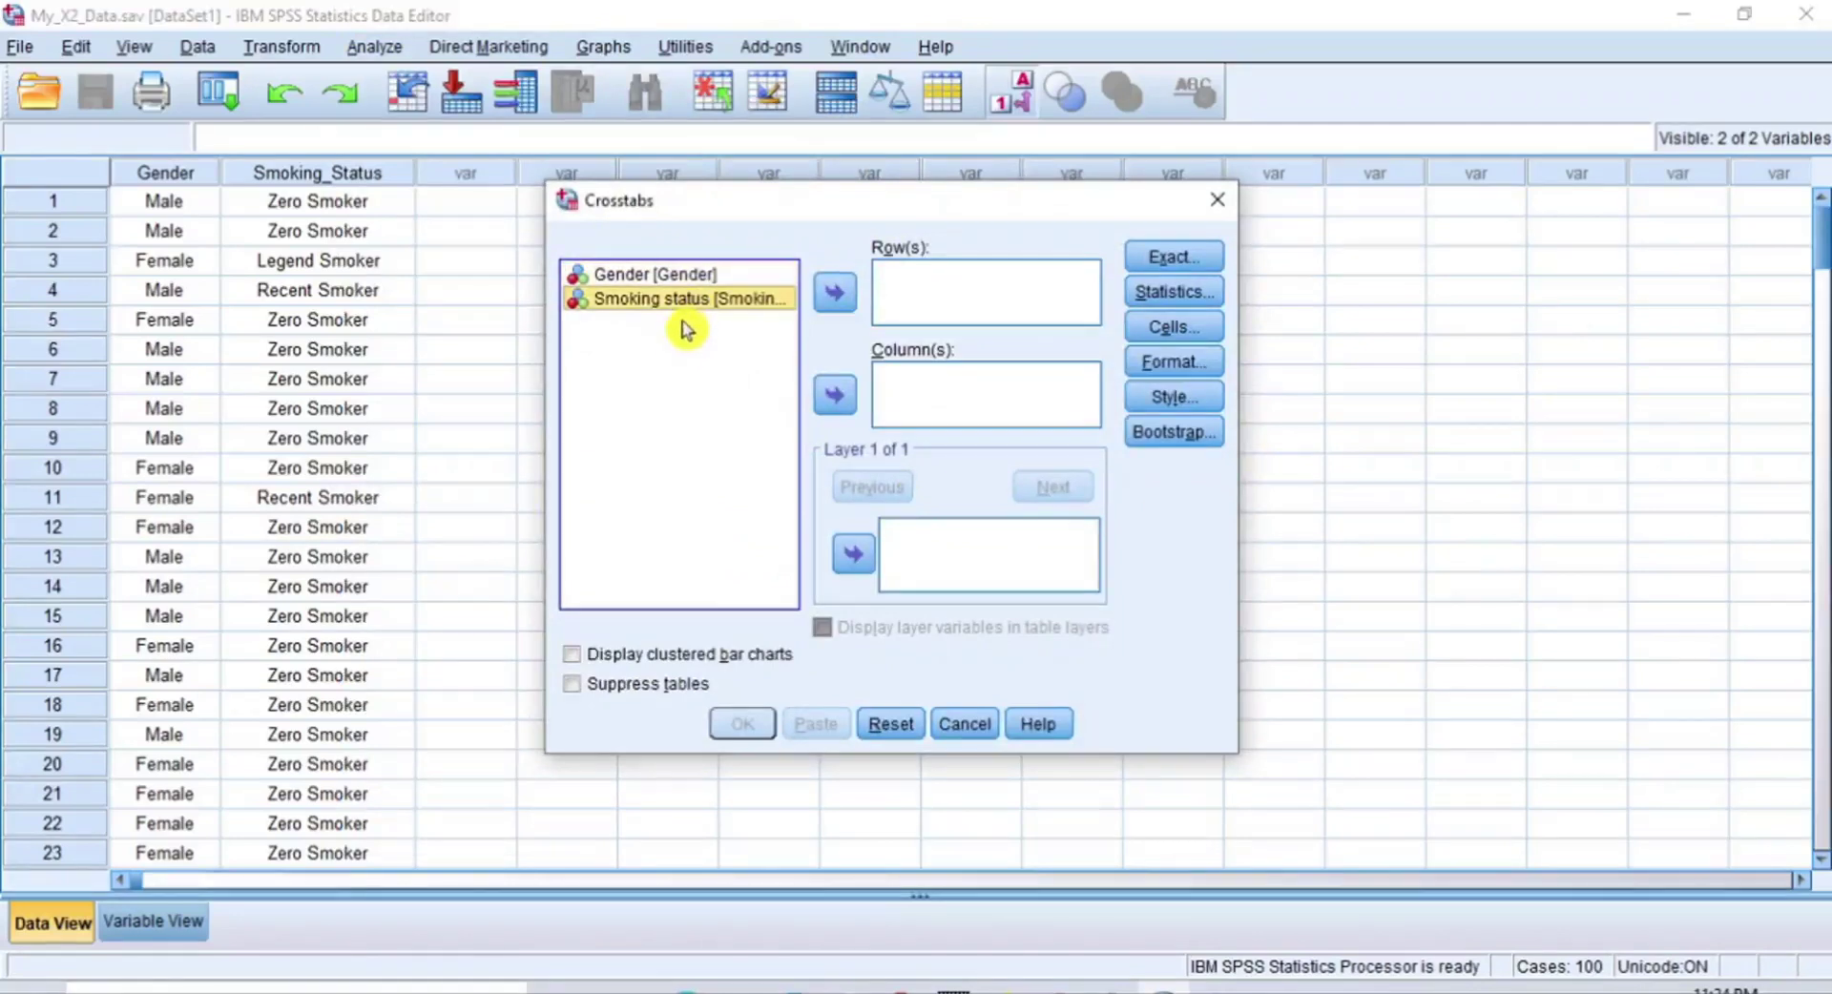
click(836, 295)
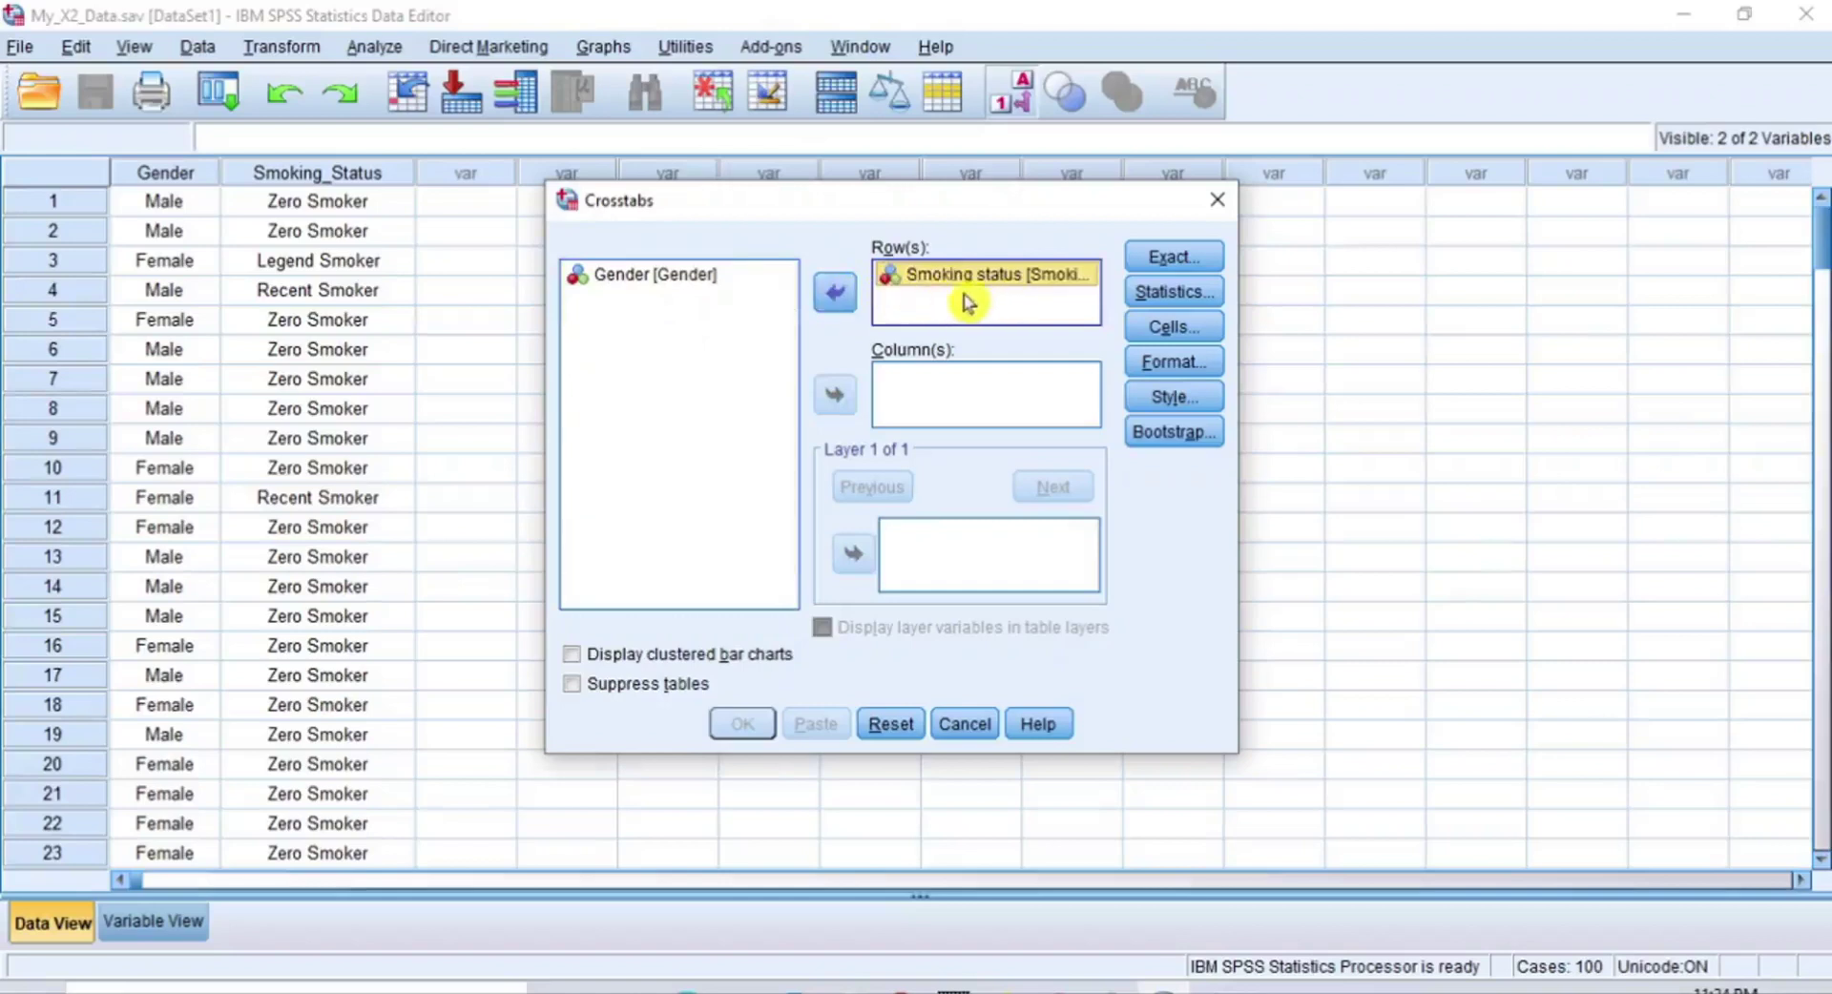
click(638, 284)
click(840, 408)
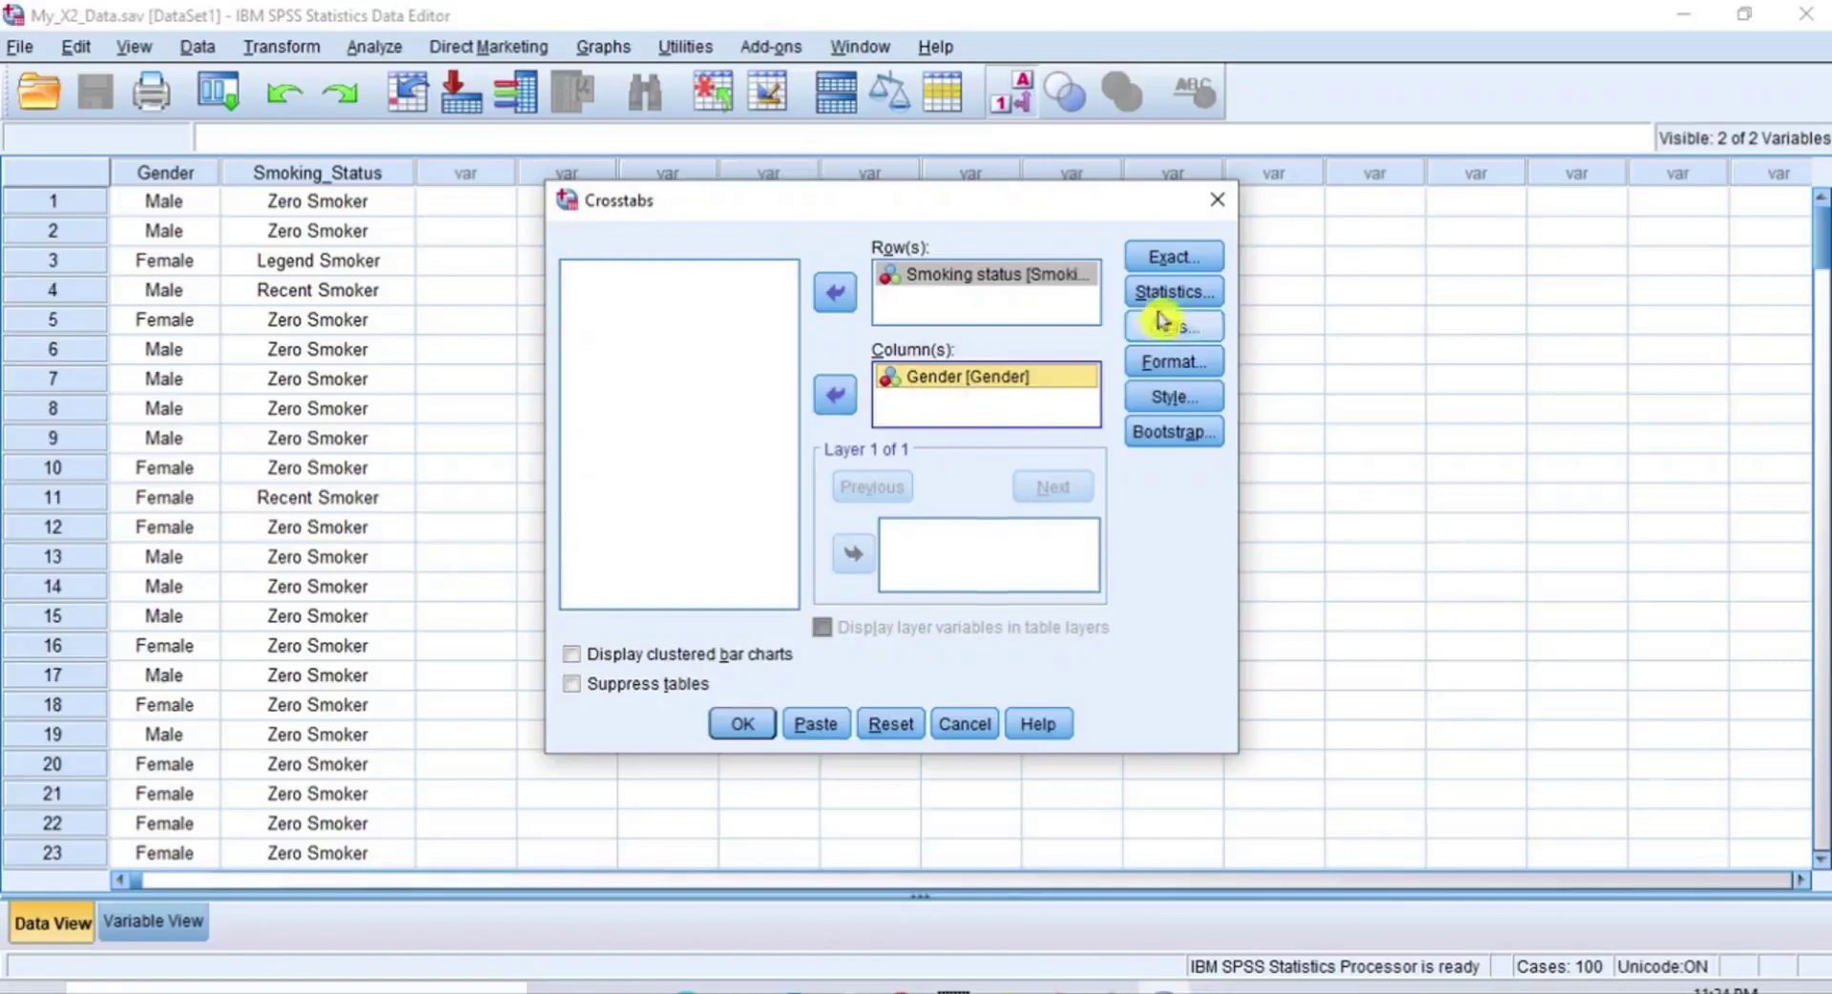
click(1185, 296)
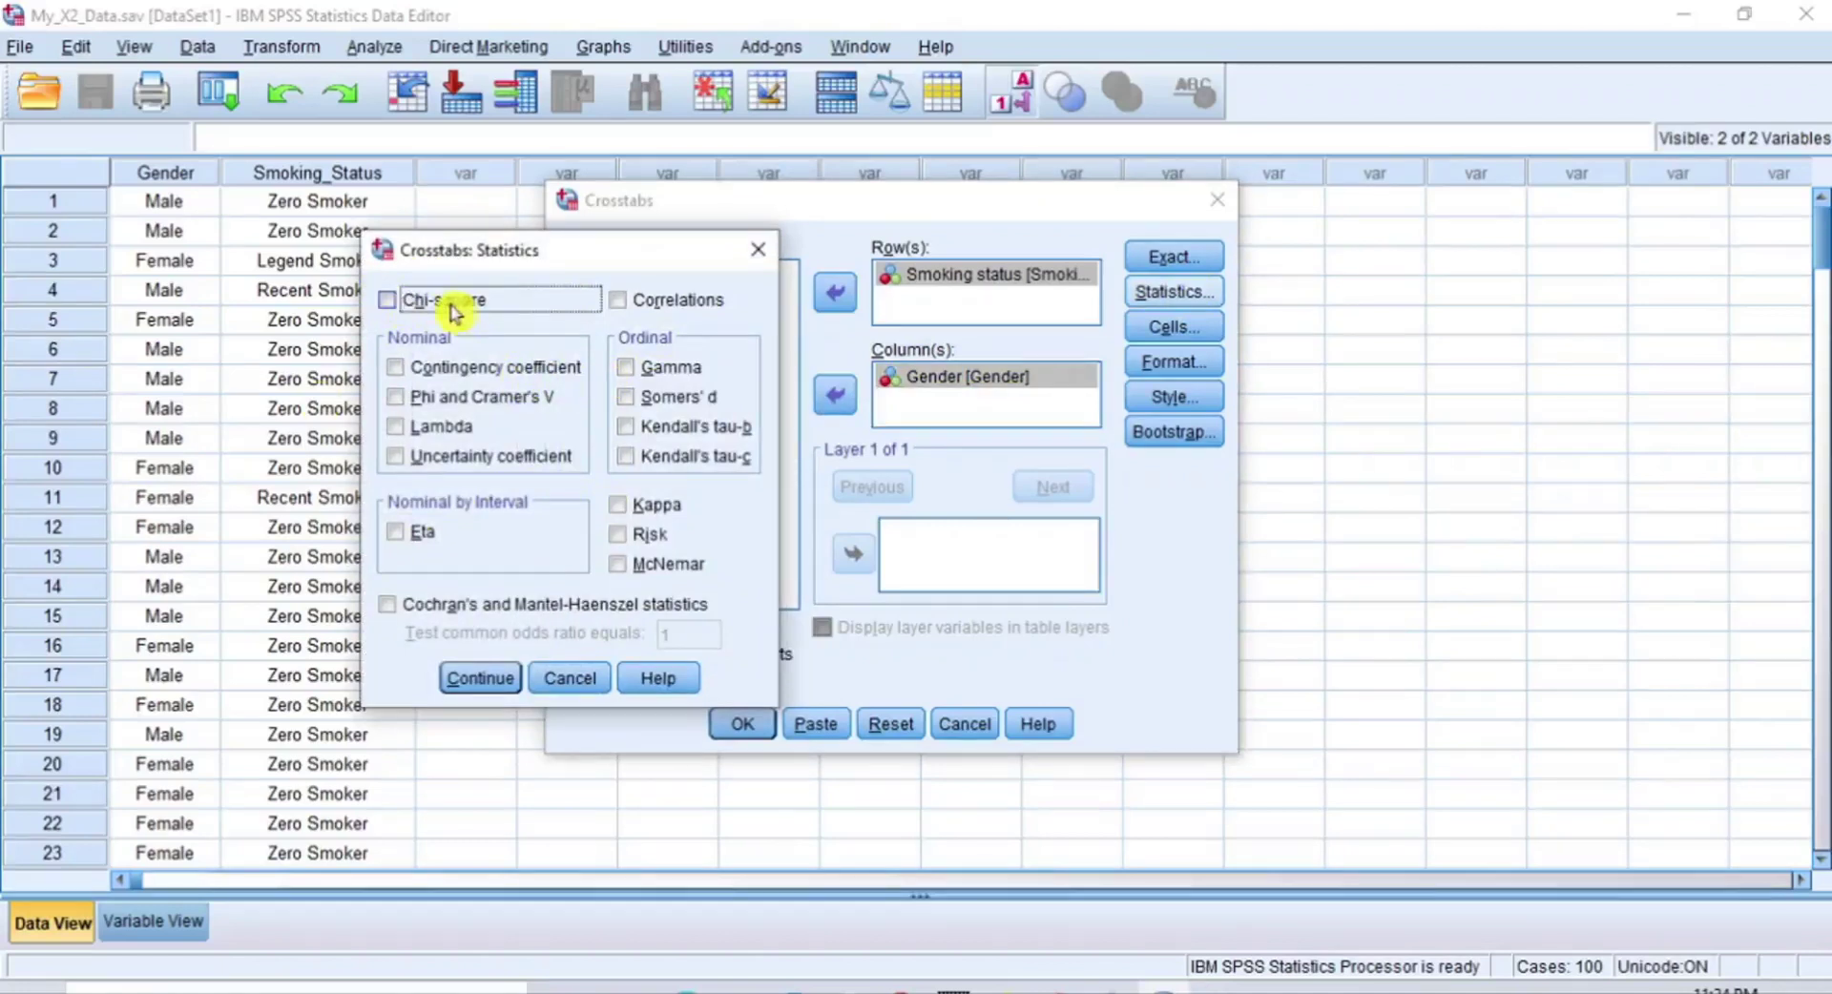
Request the Chi-square test and the Phi and Cramer's V statistics, then confirm
click(412, 307)
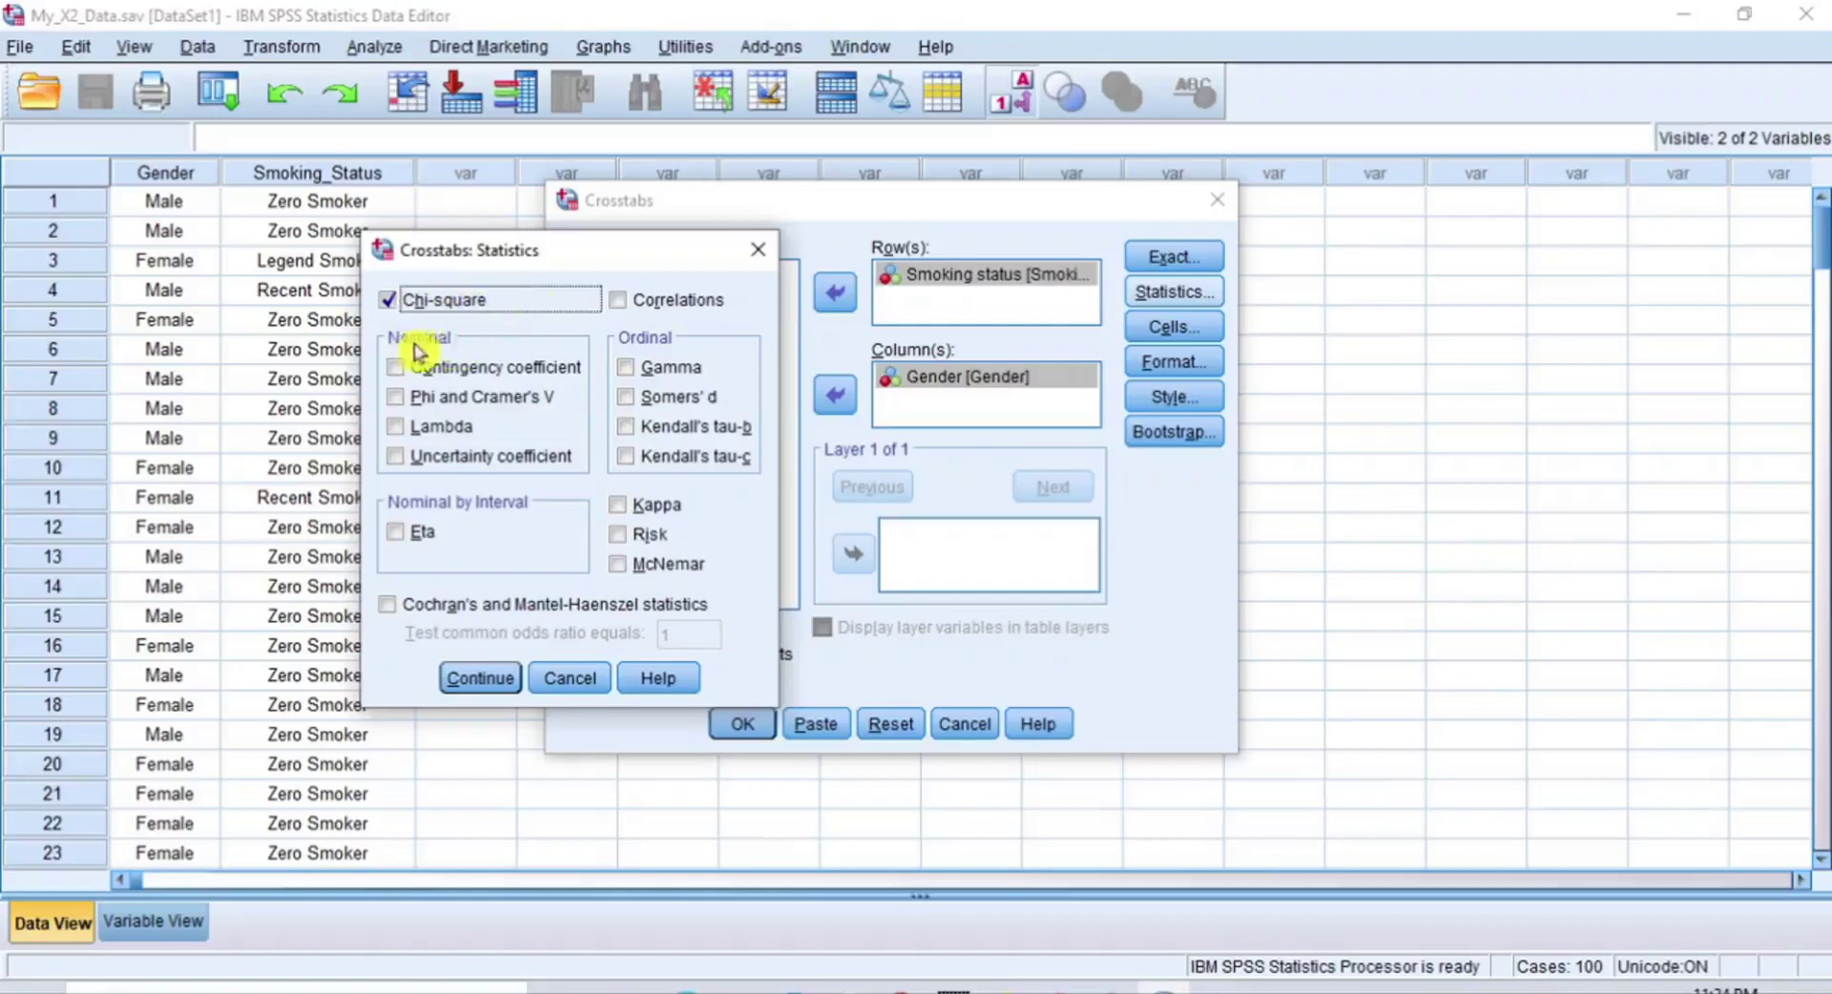
click(437, 399)
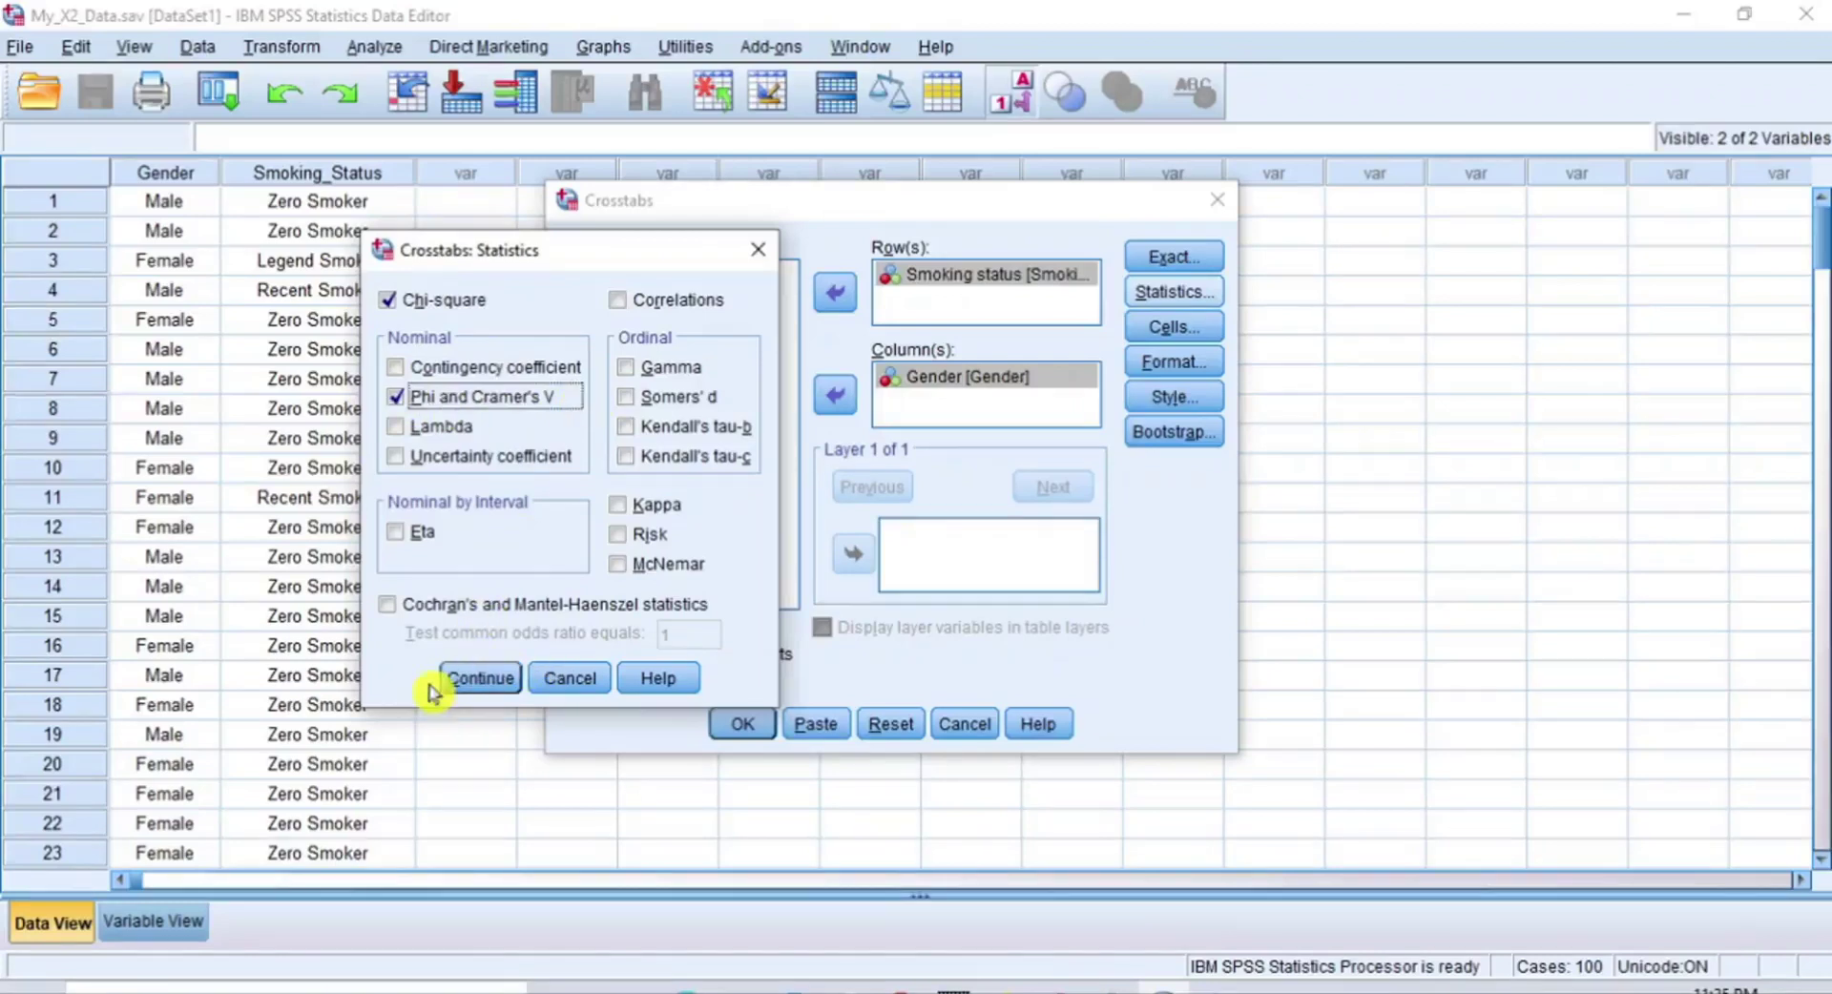
click(480, 678)
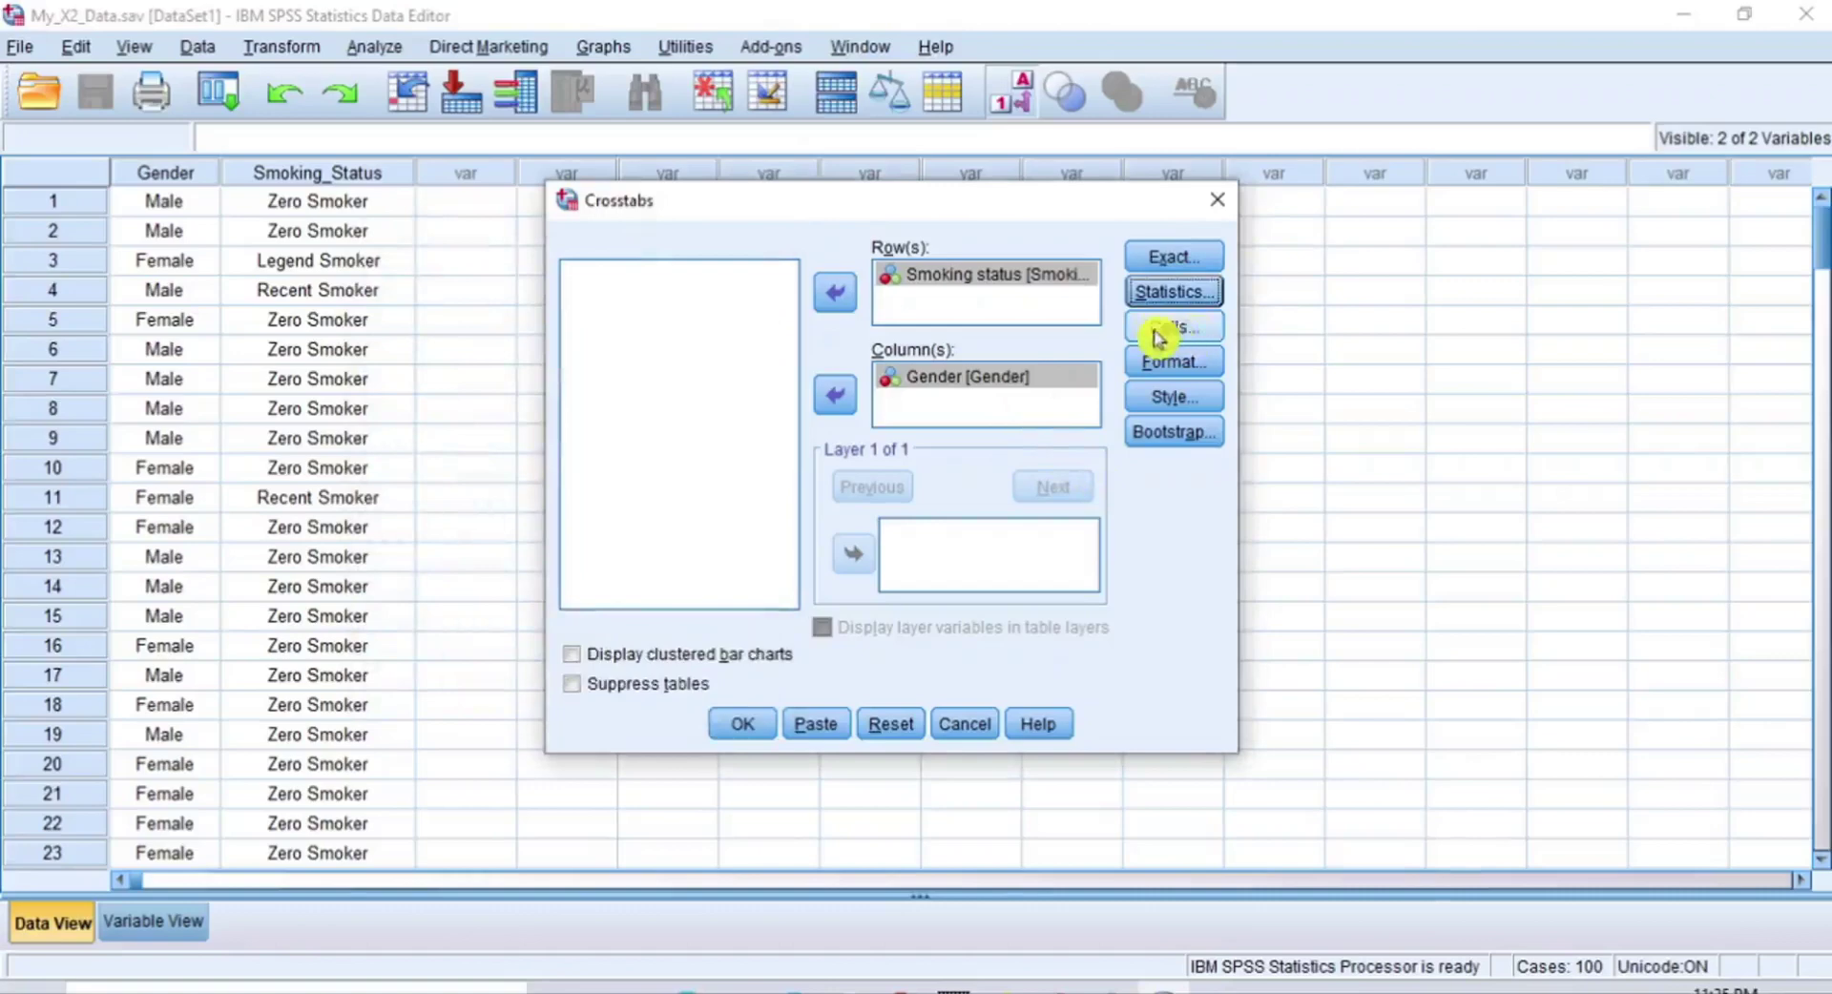
Show expected counts and row percentages in the cells, and turn on clustered bar charts
click(1191, 332)
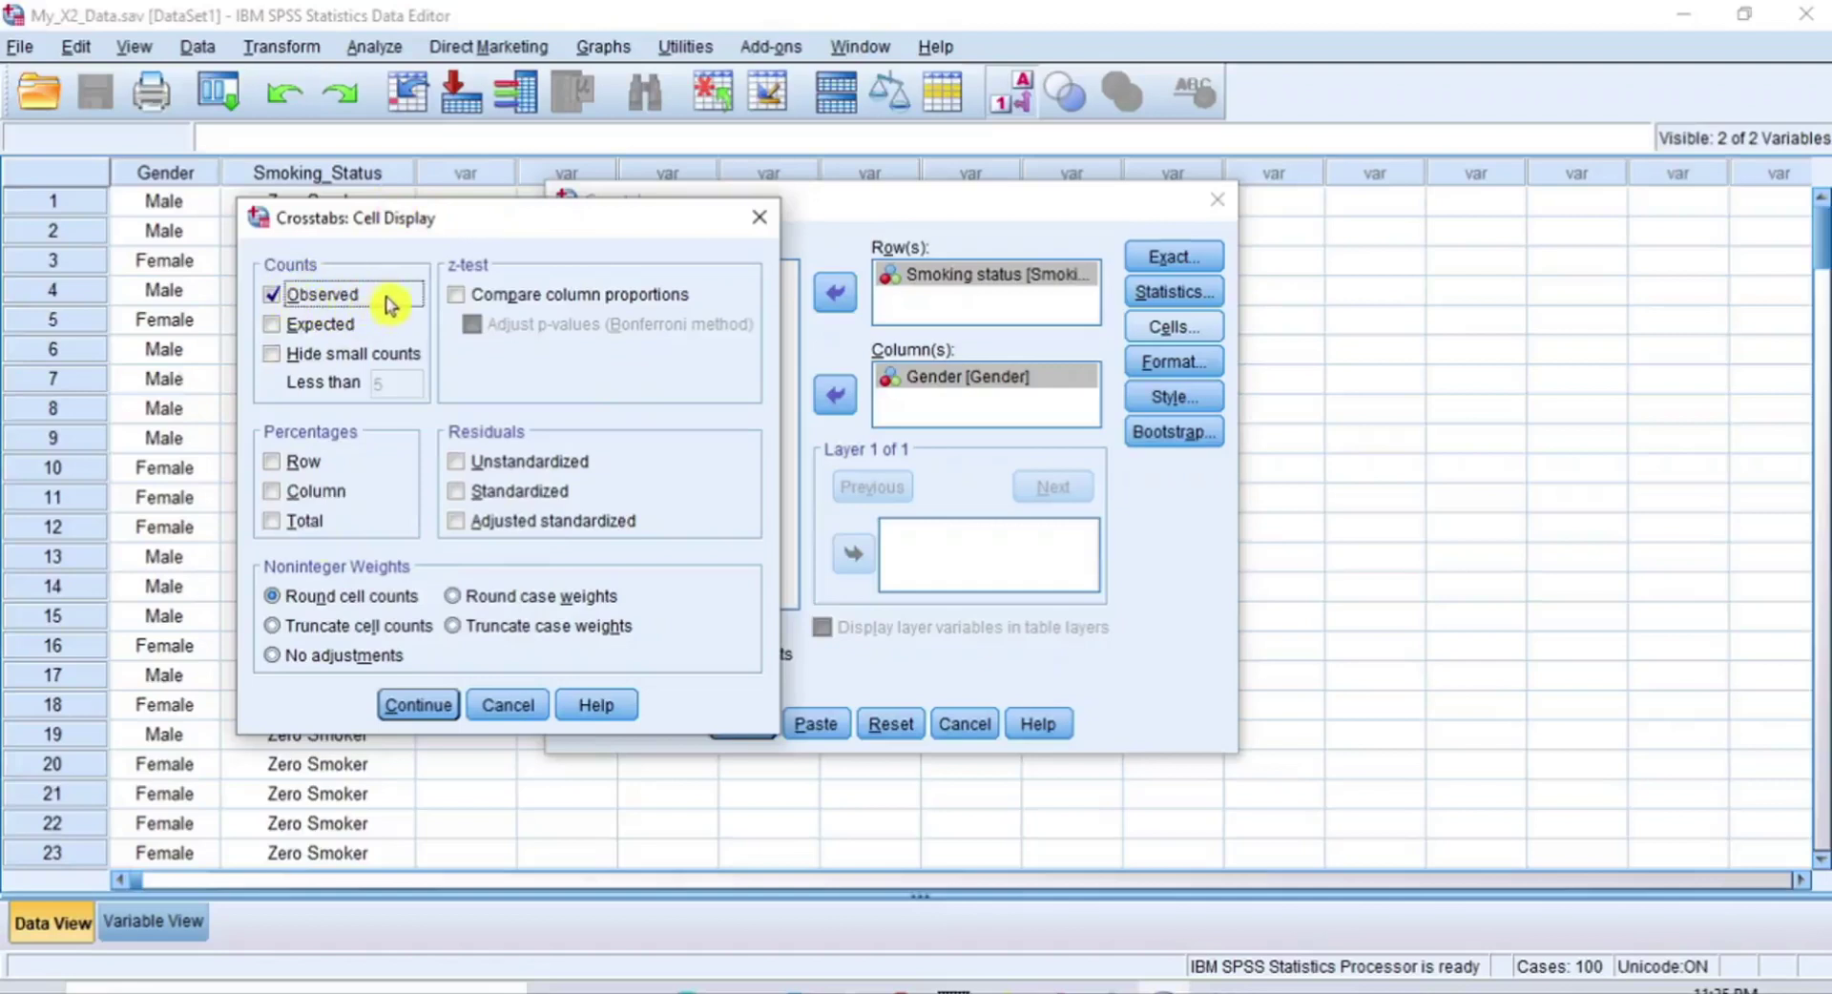
click(324, 334)
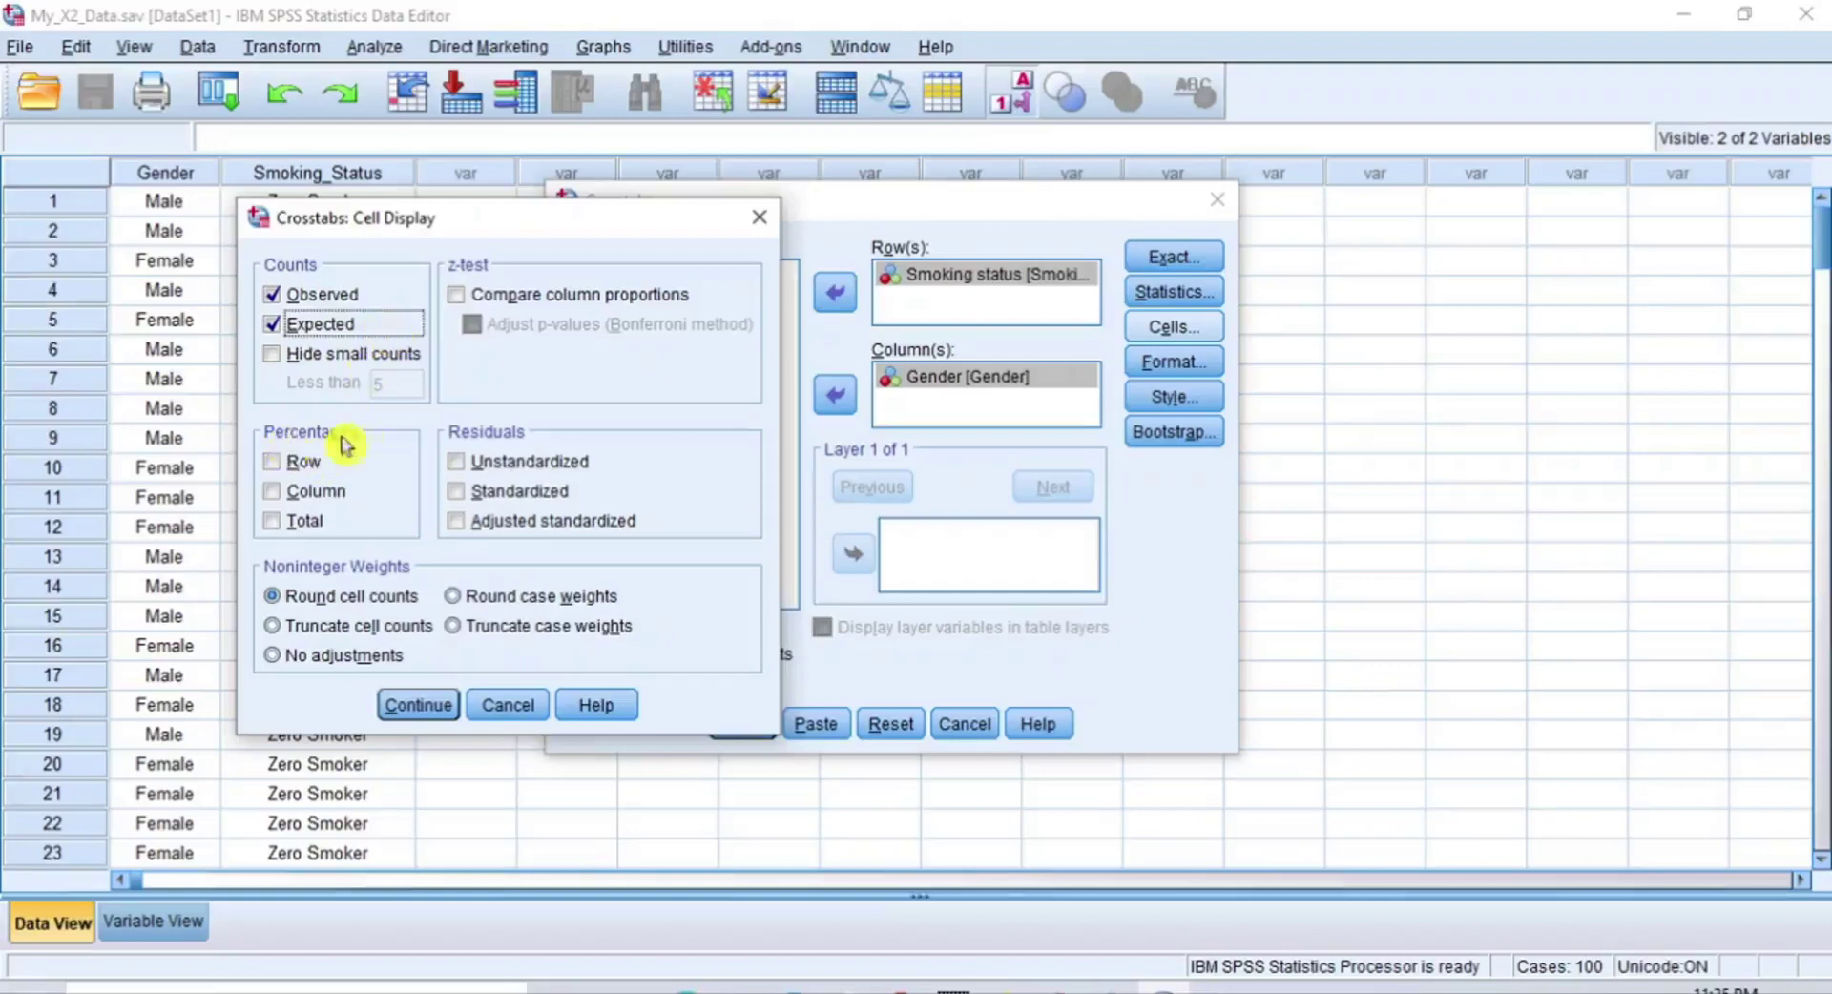
click(298, 468)
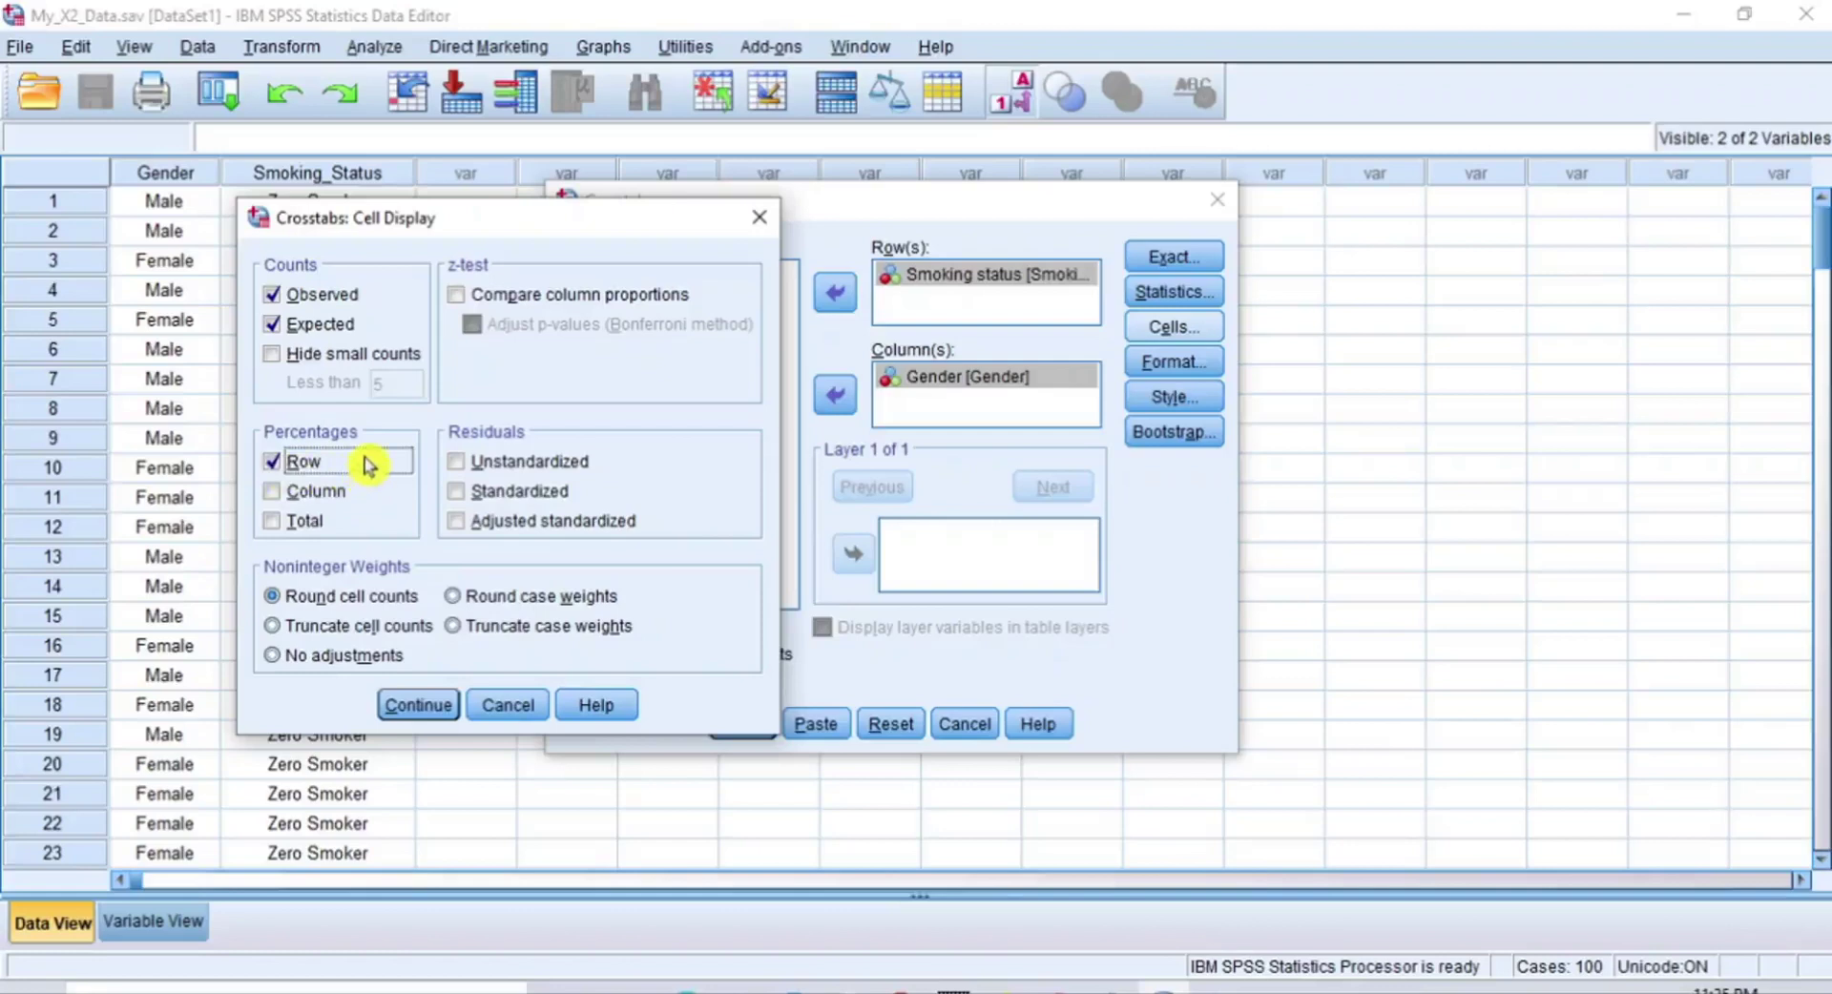
click(412, 706)
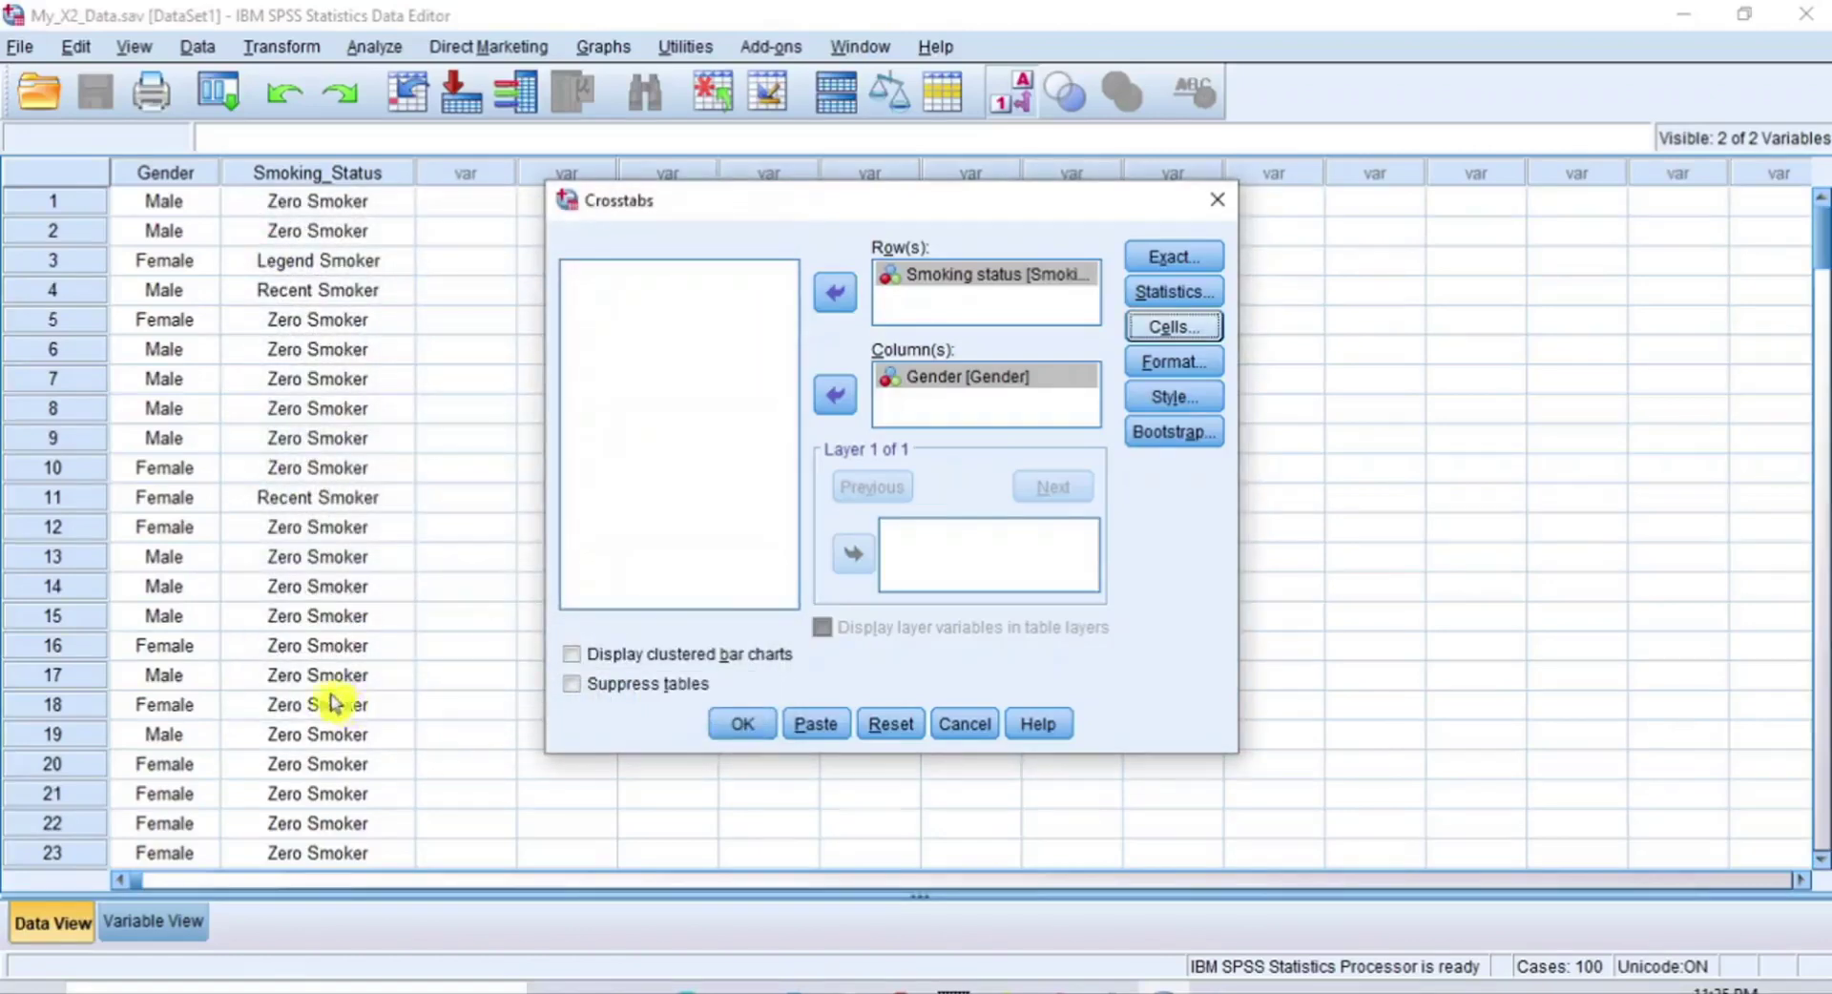
click(658, 654)
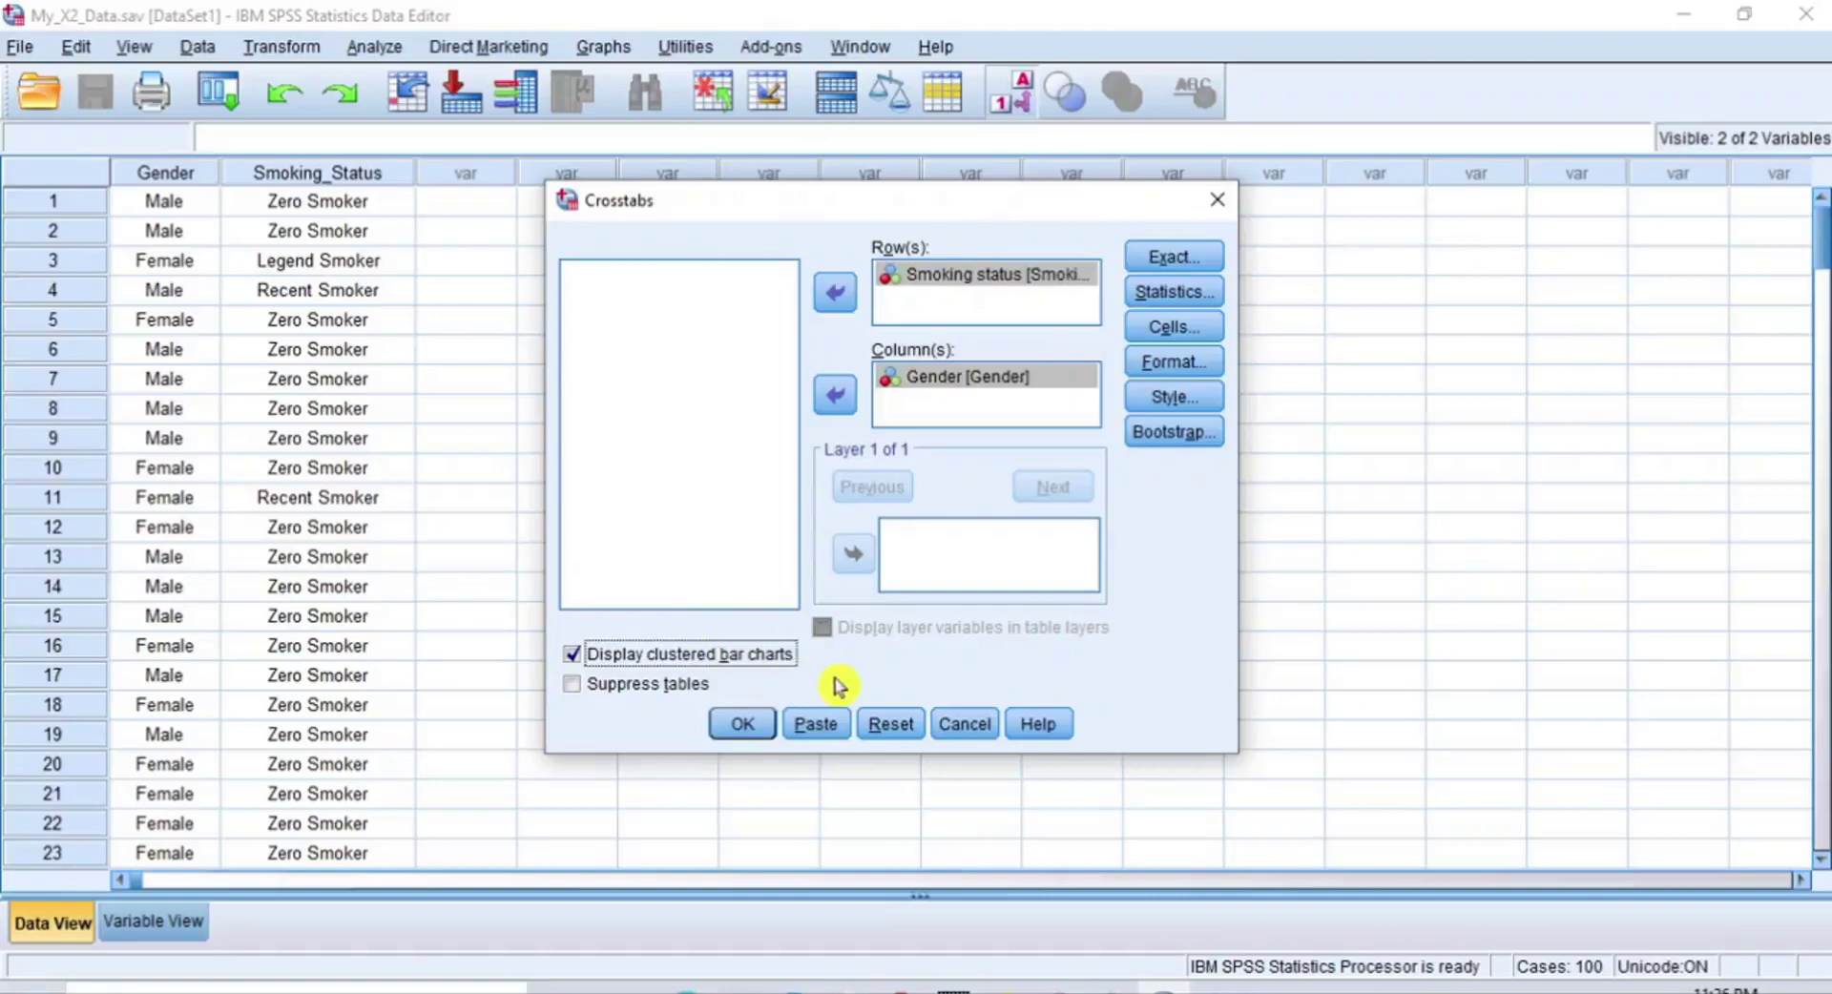
Run the Smoking status by Gender crosstab and browse the output
click(743, 725)
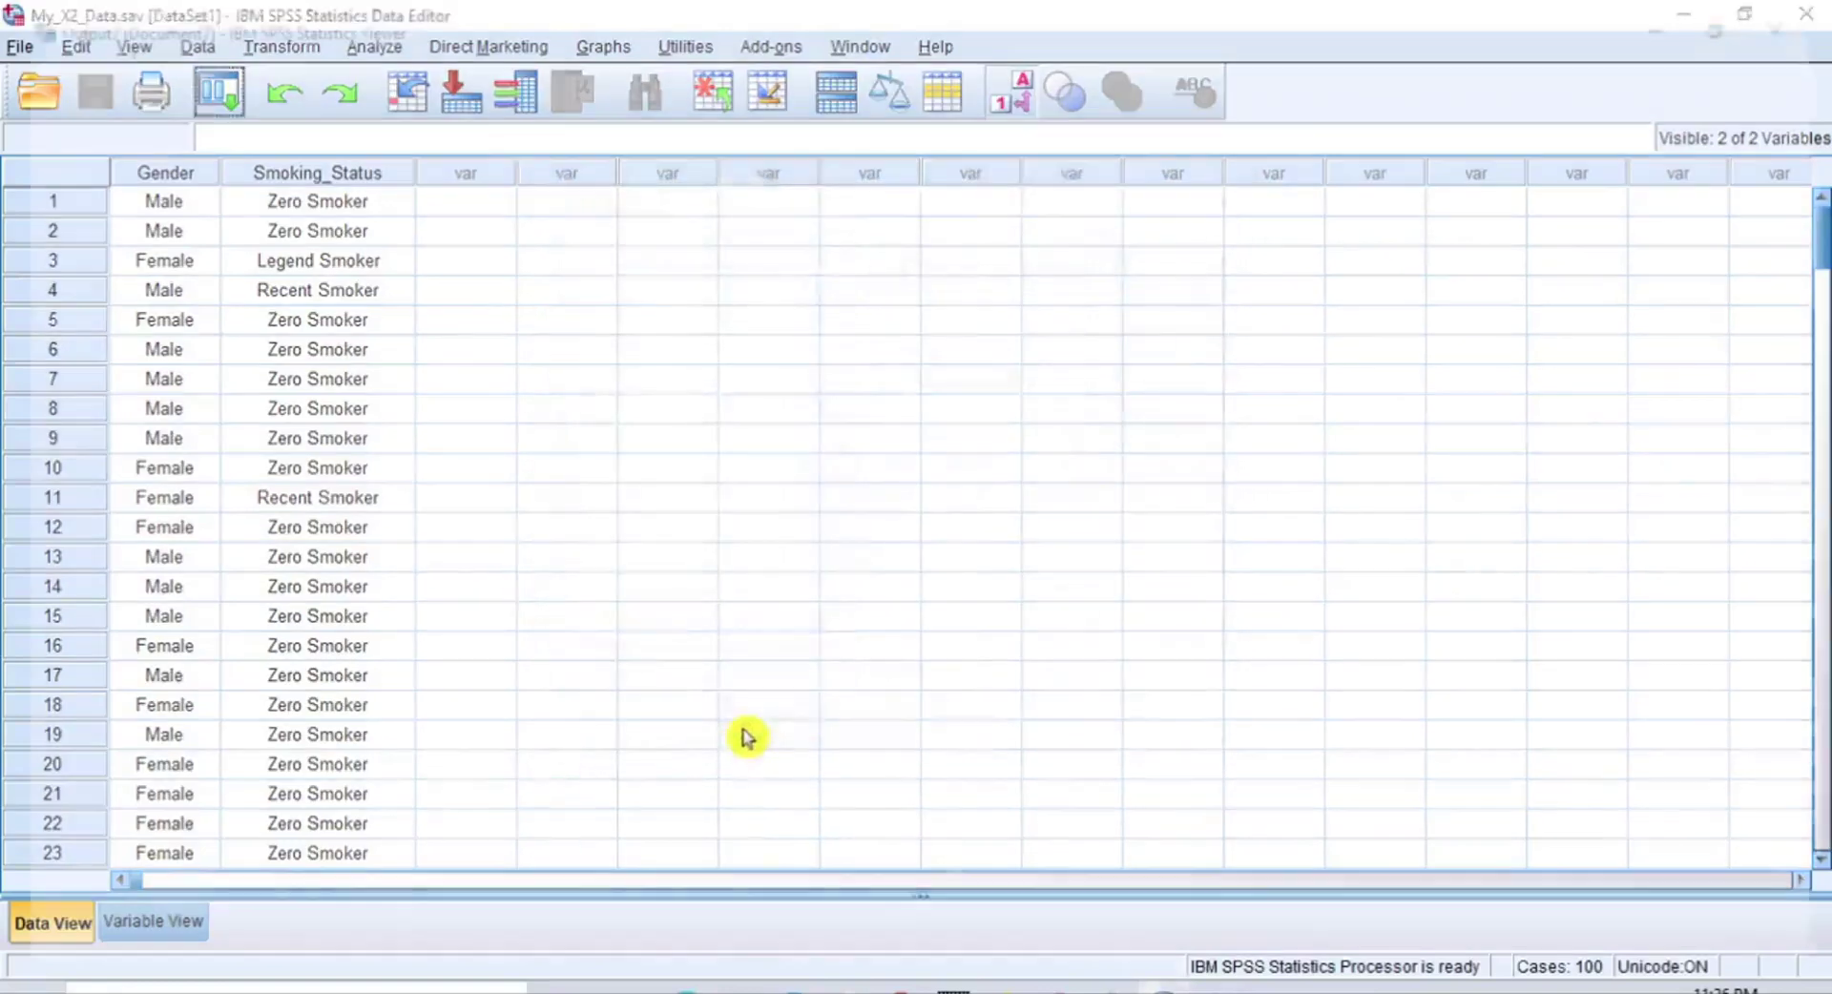
scroll(1040, 603, down, 12)
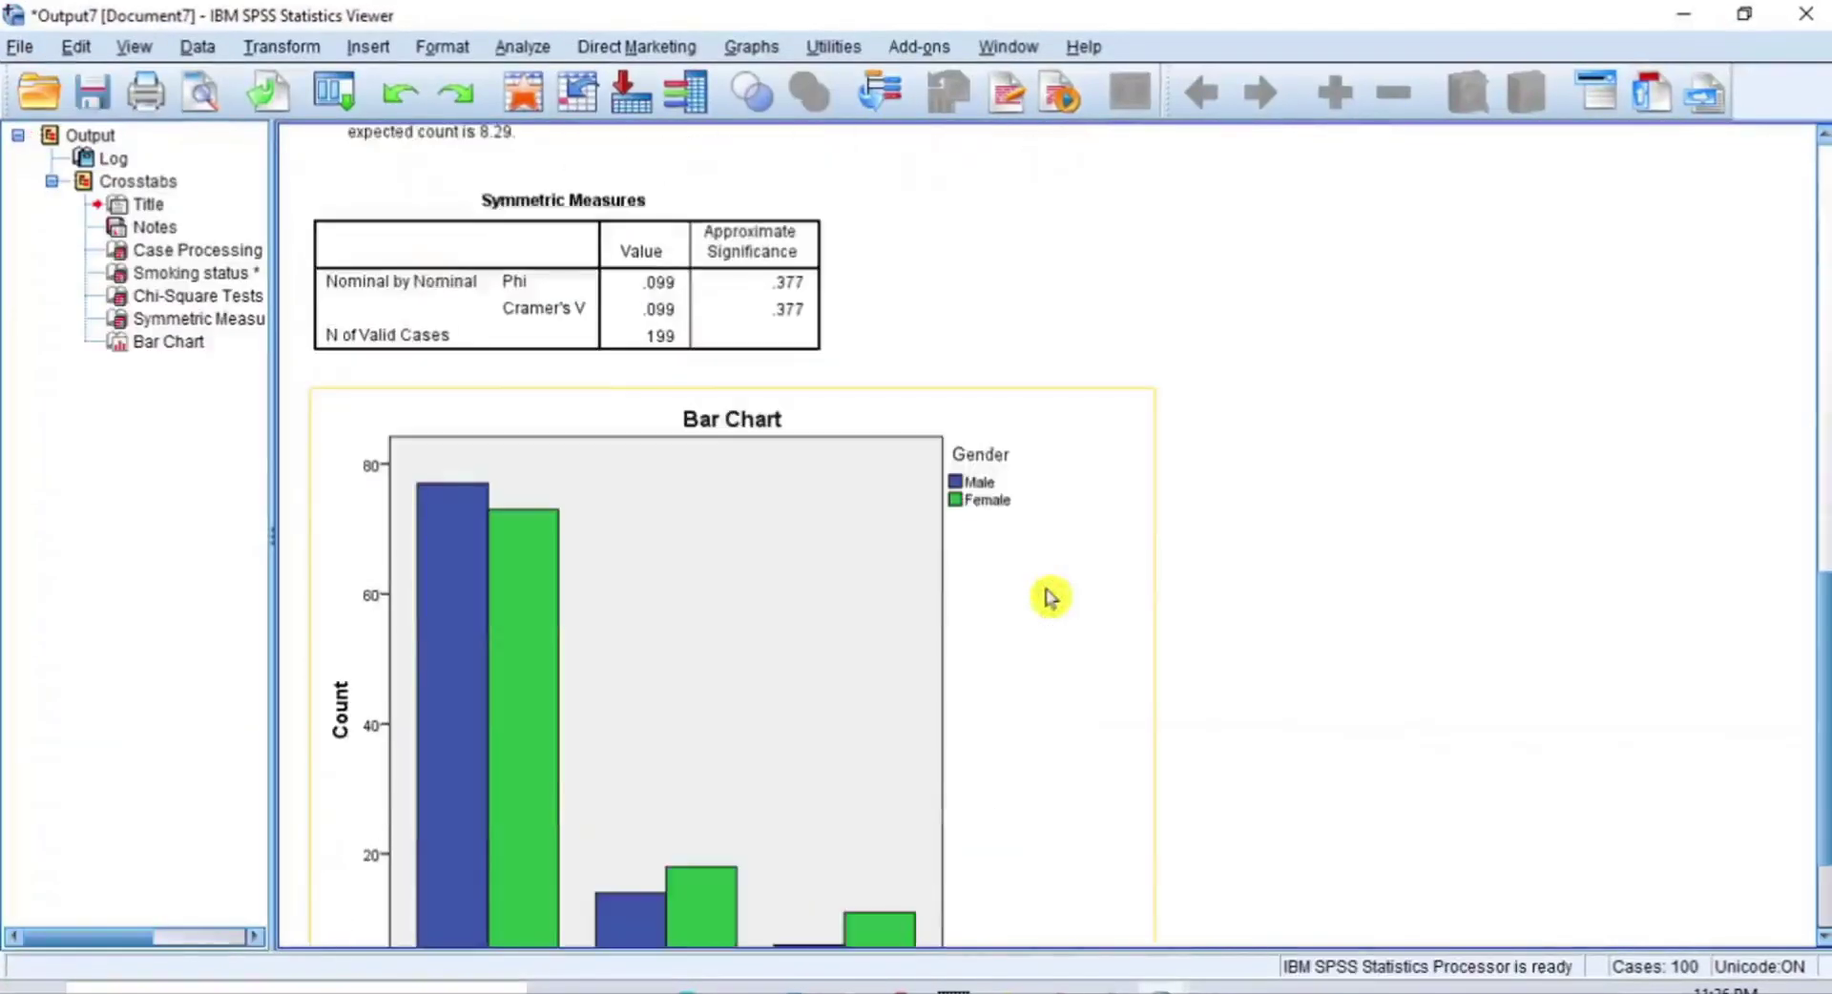
scroll(1050, 598, up, 10)
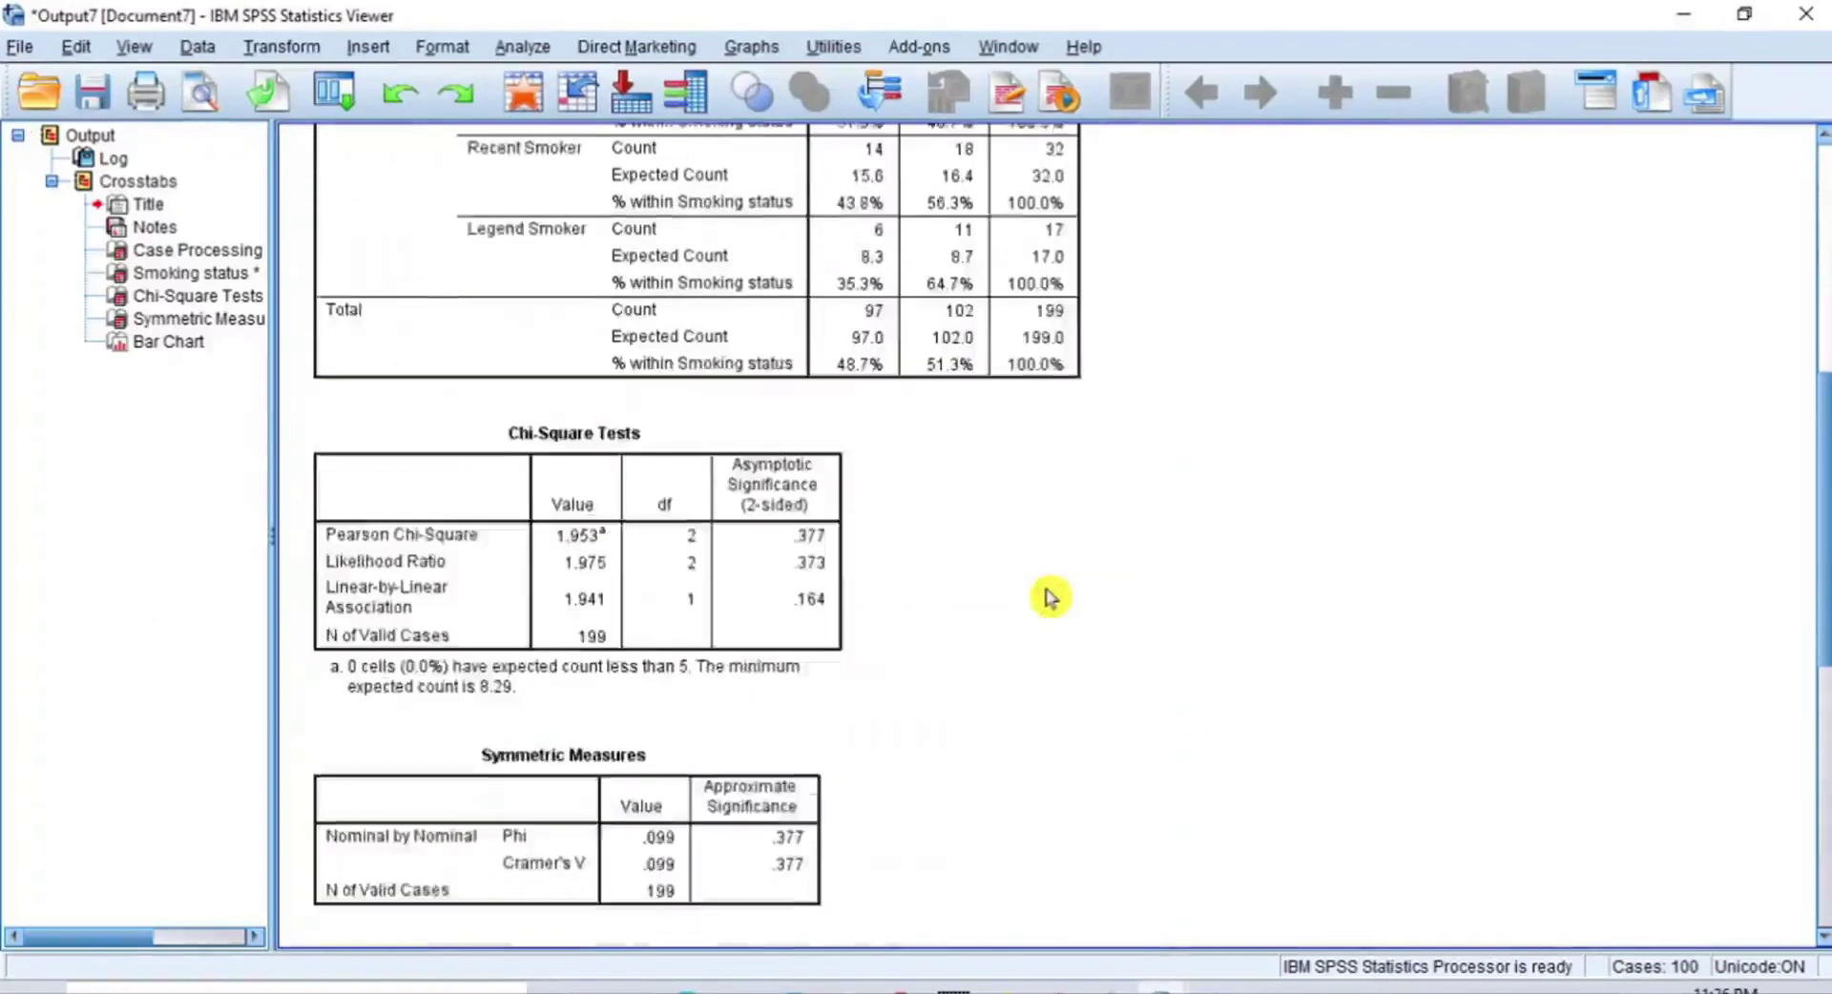
scroll(1050, 598, down, 6)
scroll(1050, 598, up, 8)
scroll(1207, 560, down, 2)
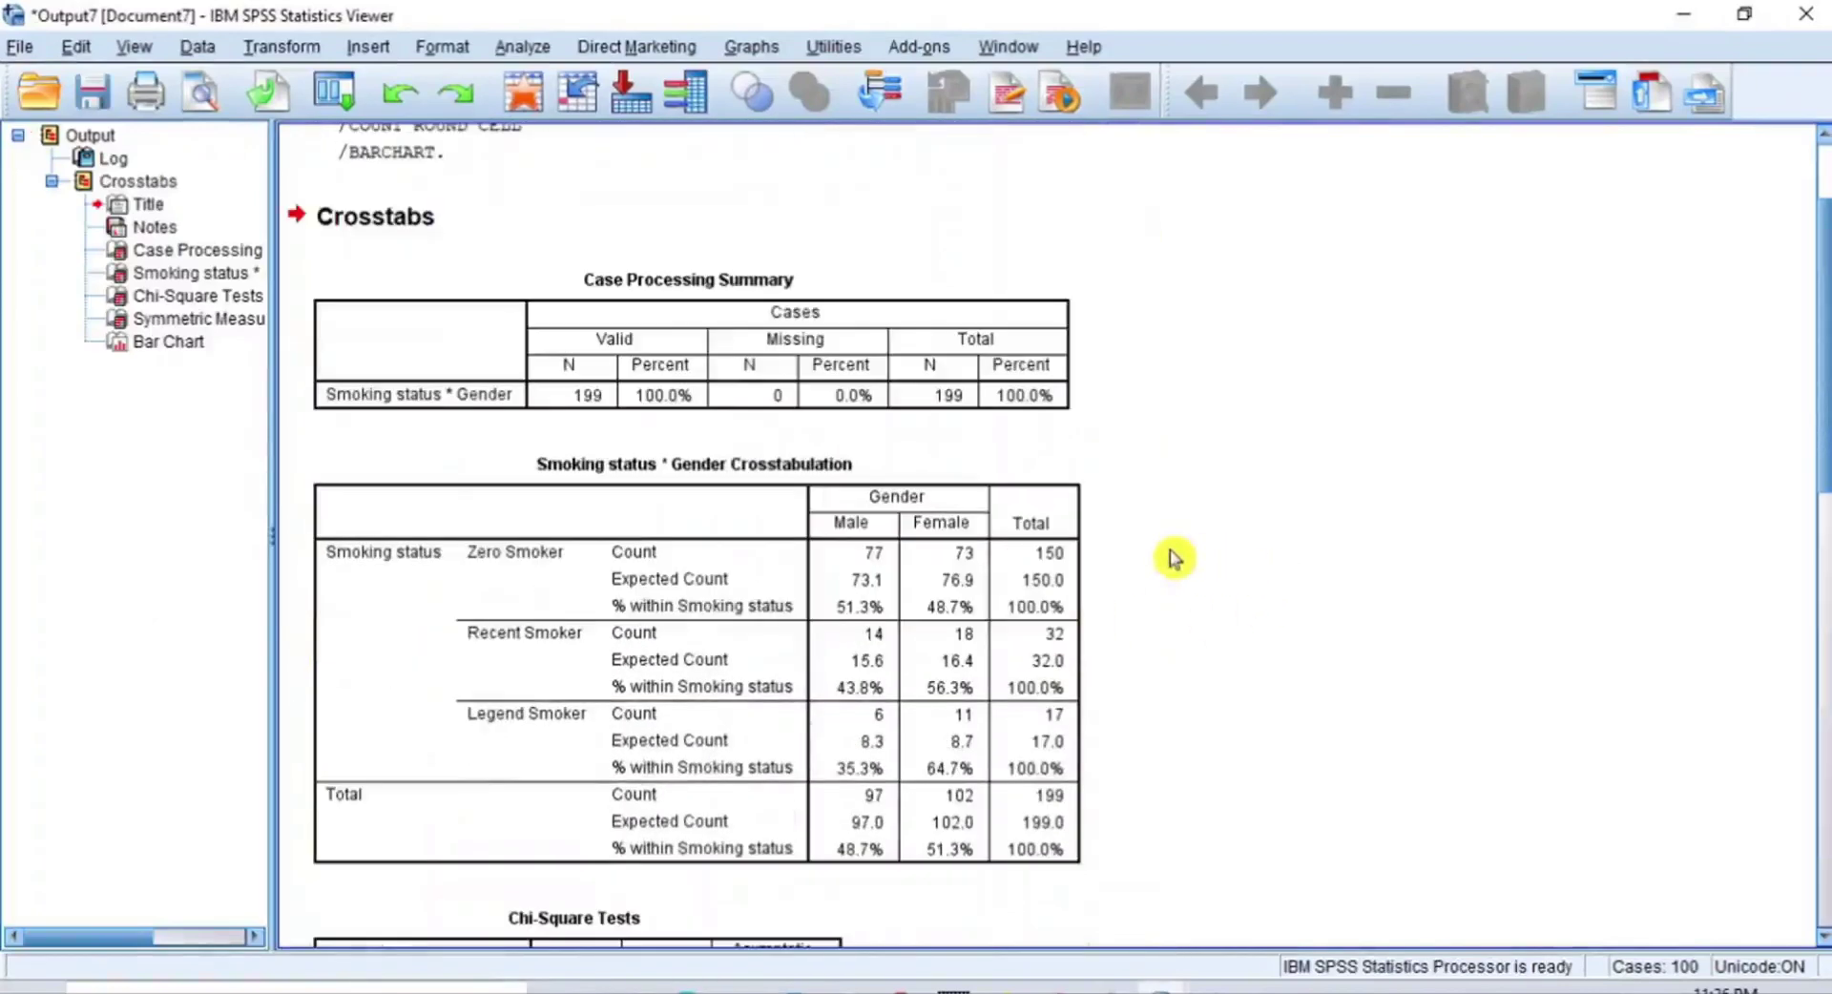
Select the Case Processing Summary, then the Smoking status * Gender Crosstabulation table
click(871, 327)
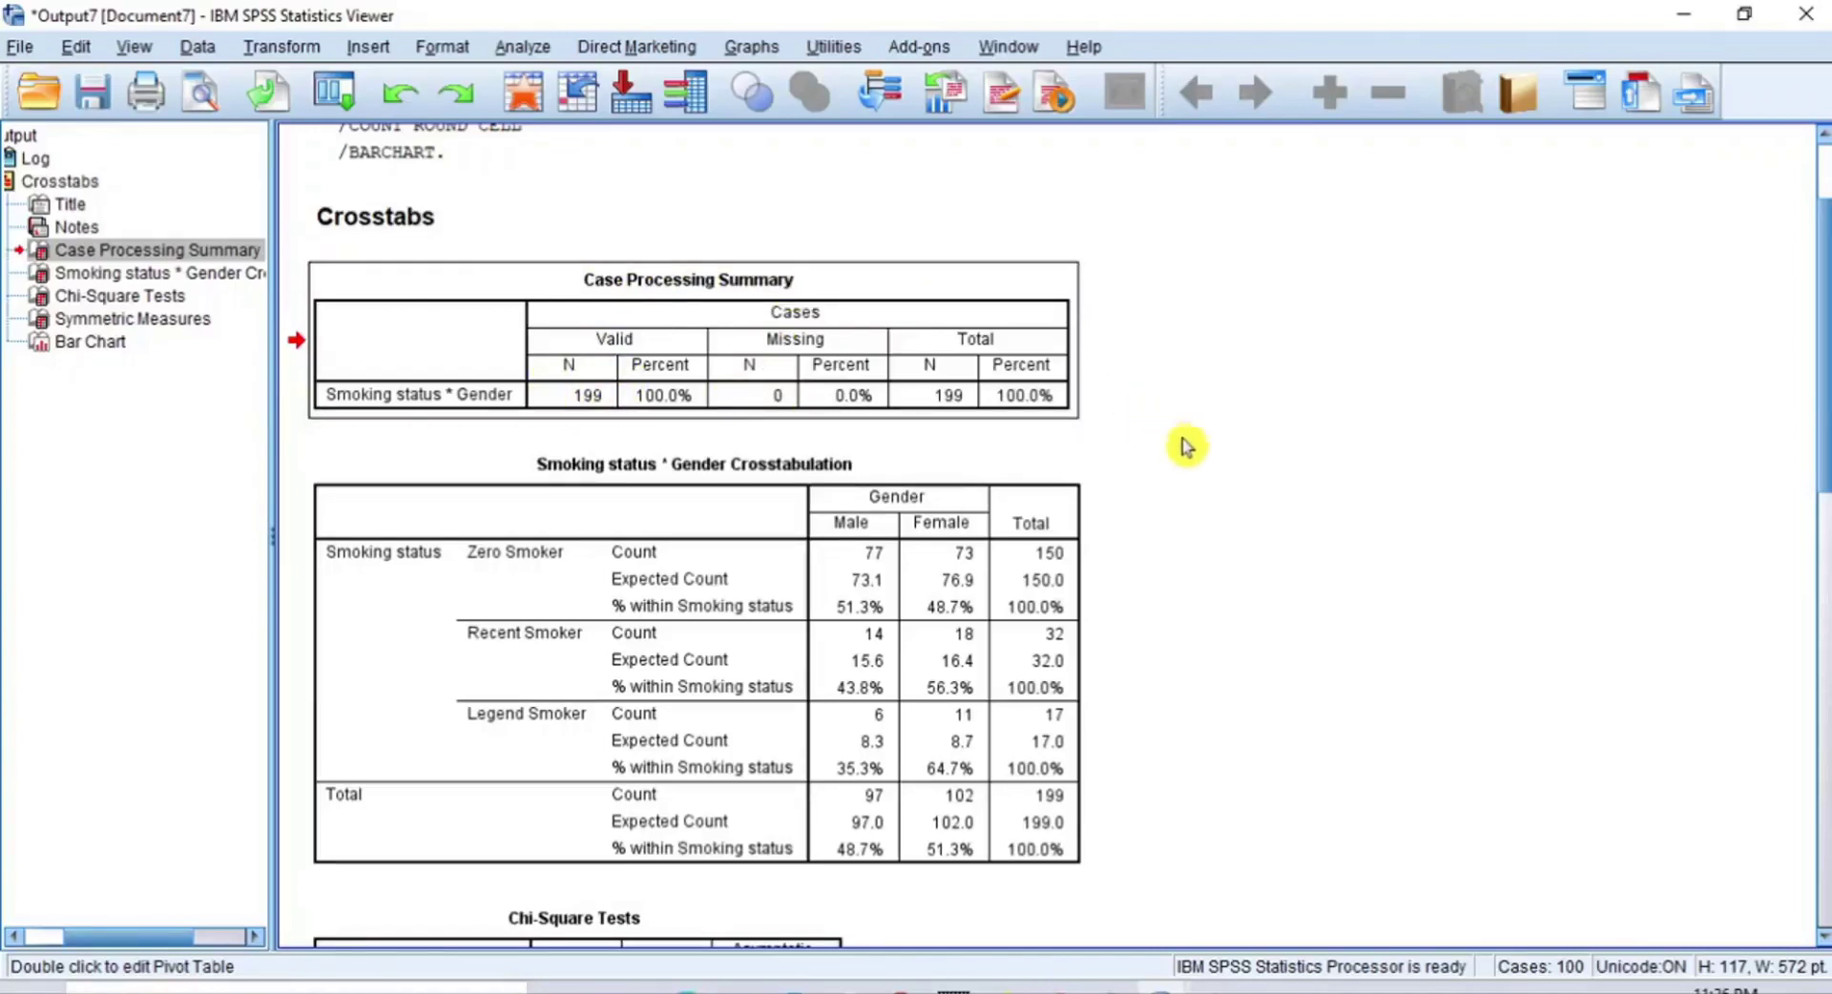
click(852, 477)
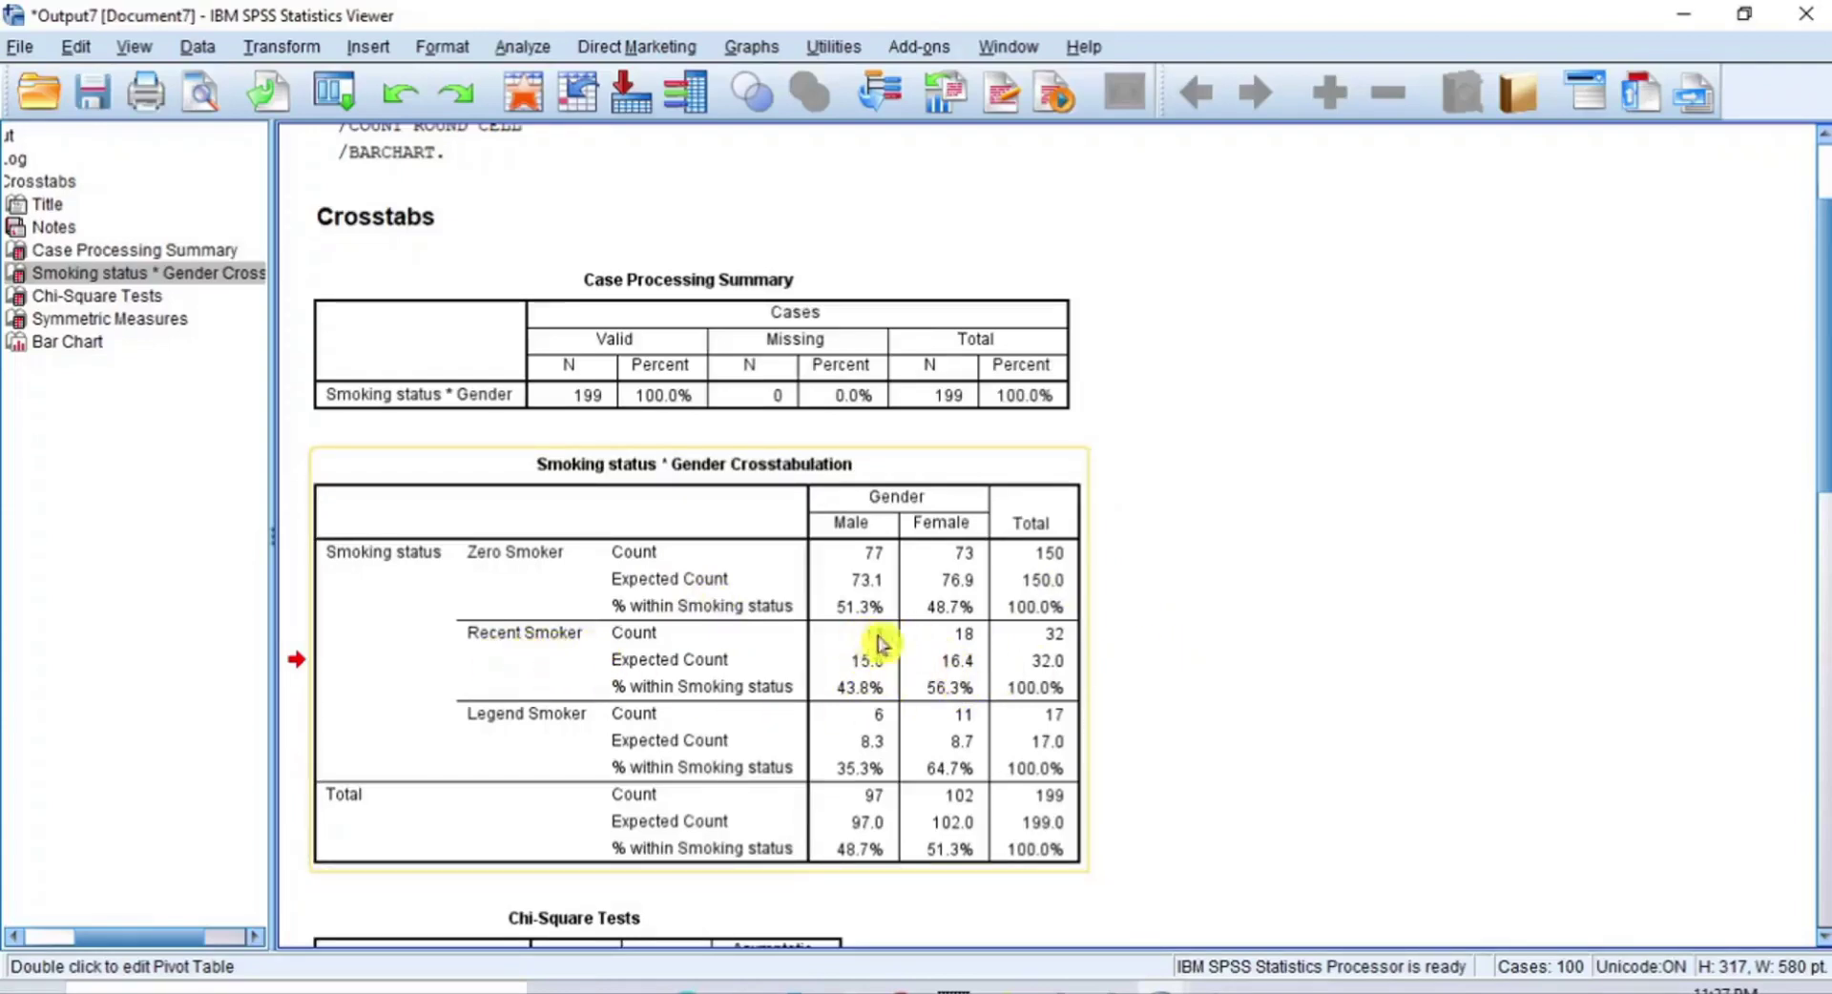
click(1002, 673)
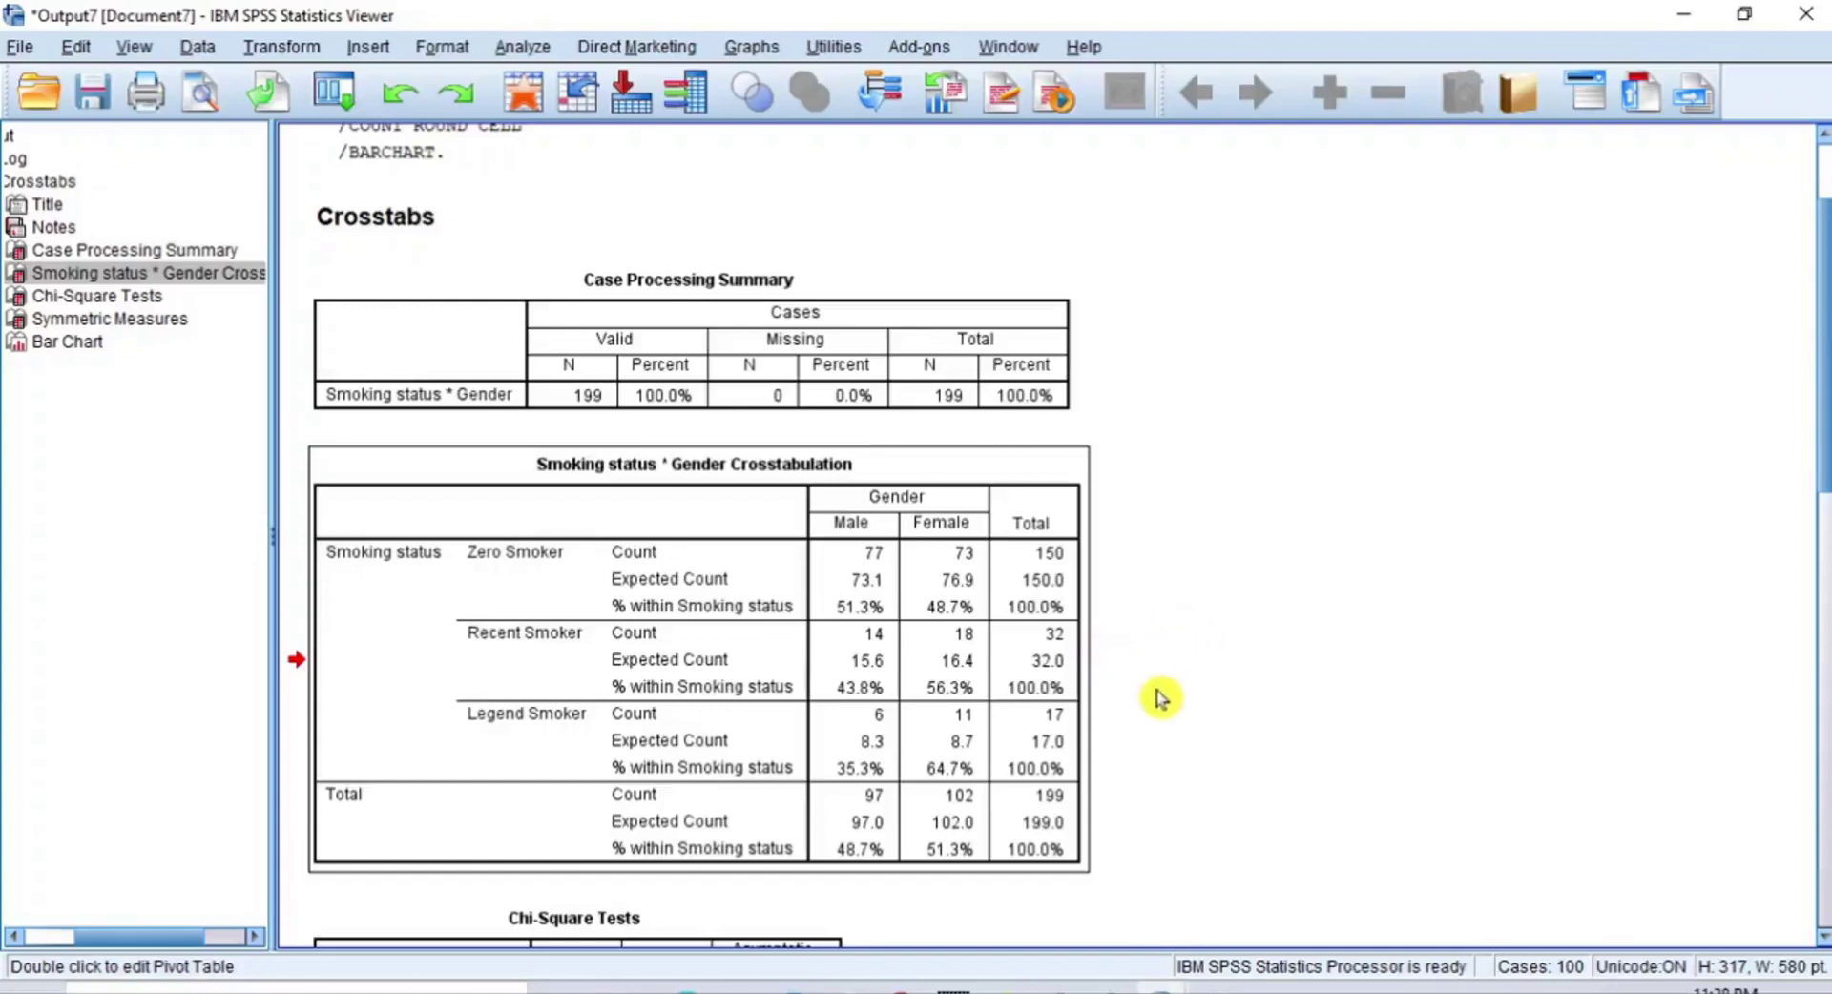
scroll(1141, 655, down, 3)
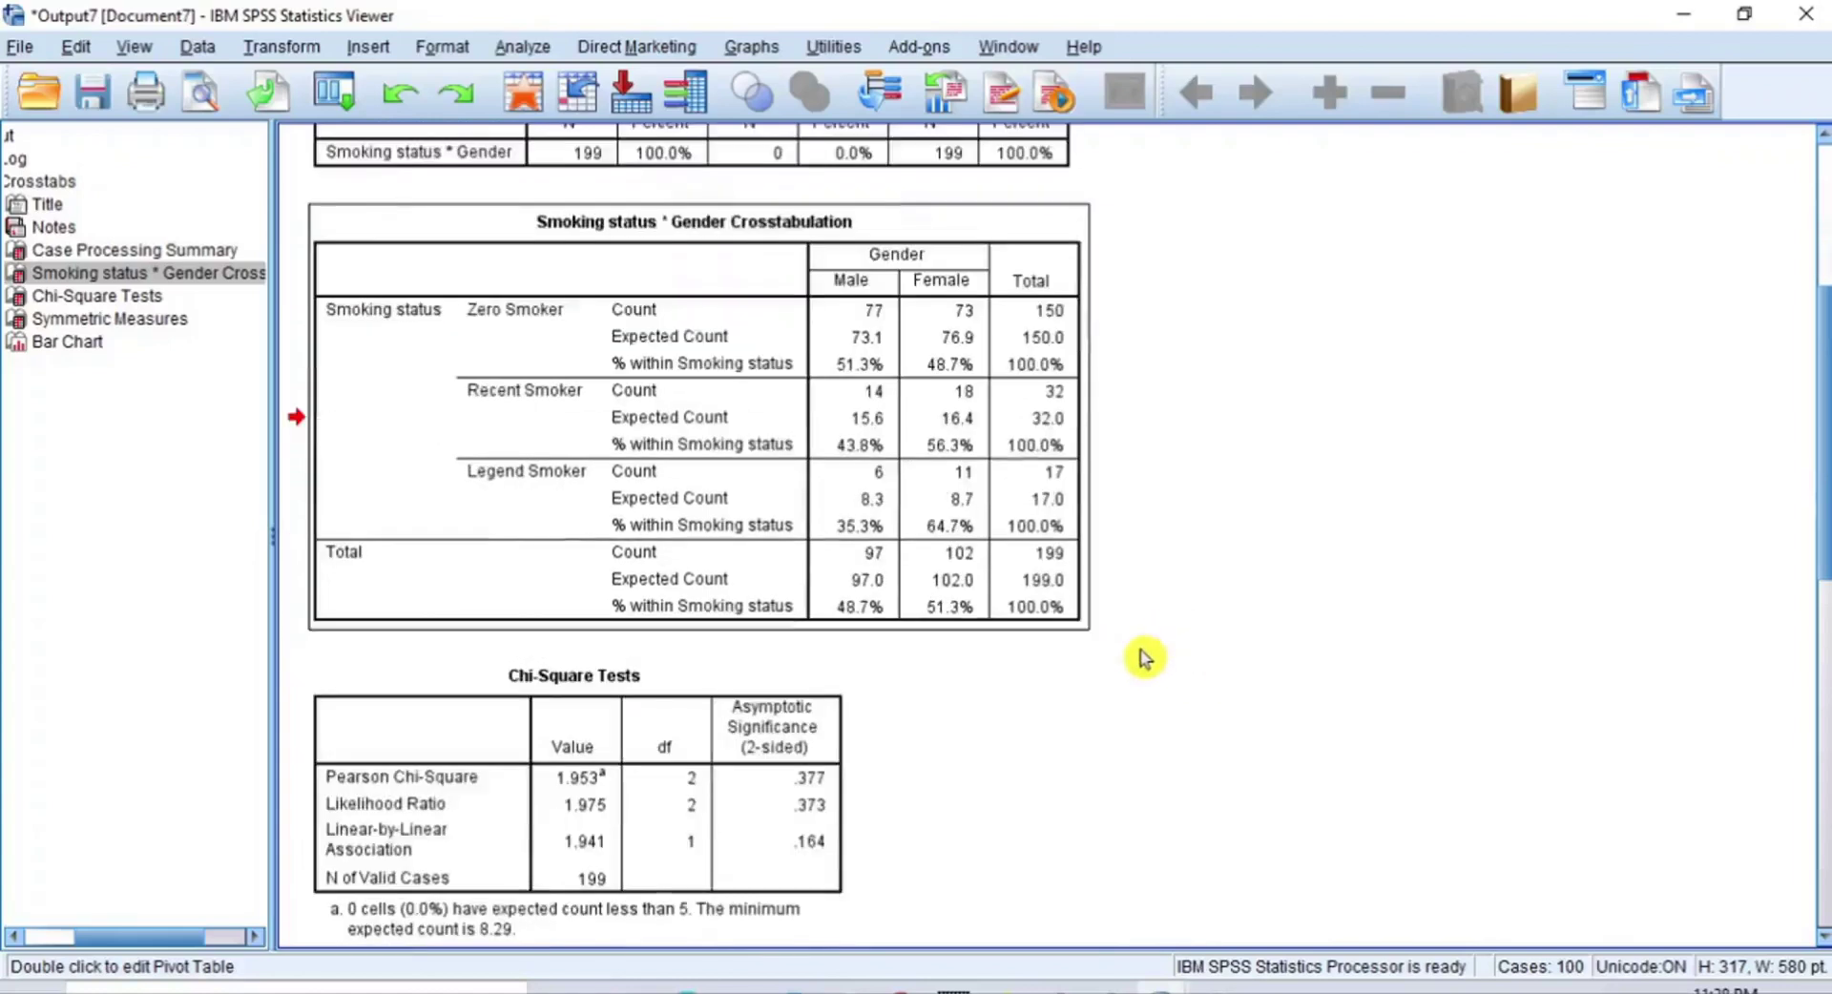
Select the Chi-Square Tests table showing Pearson Chi-Square significance .377
scroll(826, 683, down, 2)
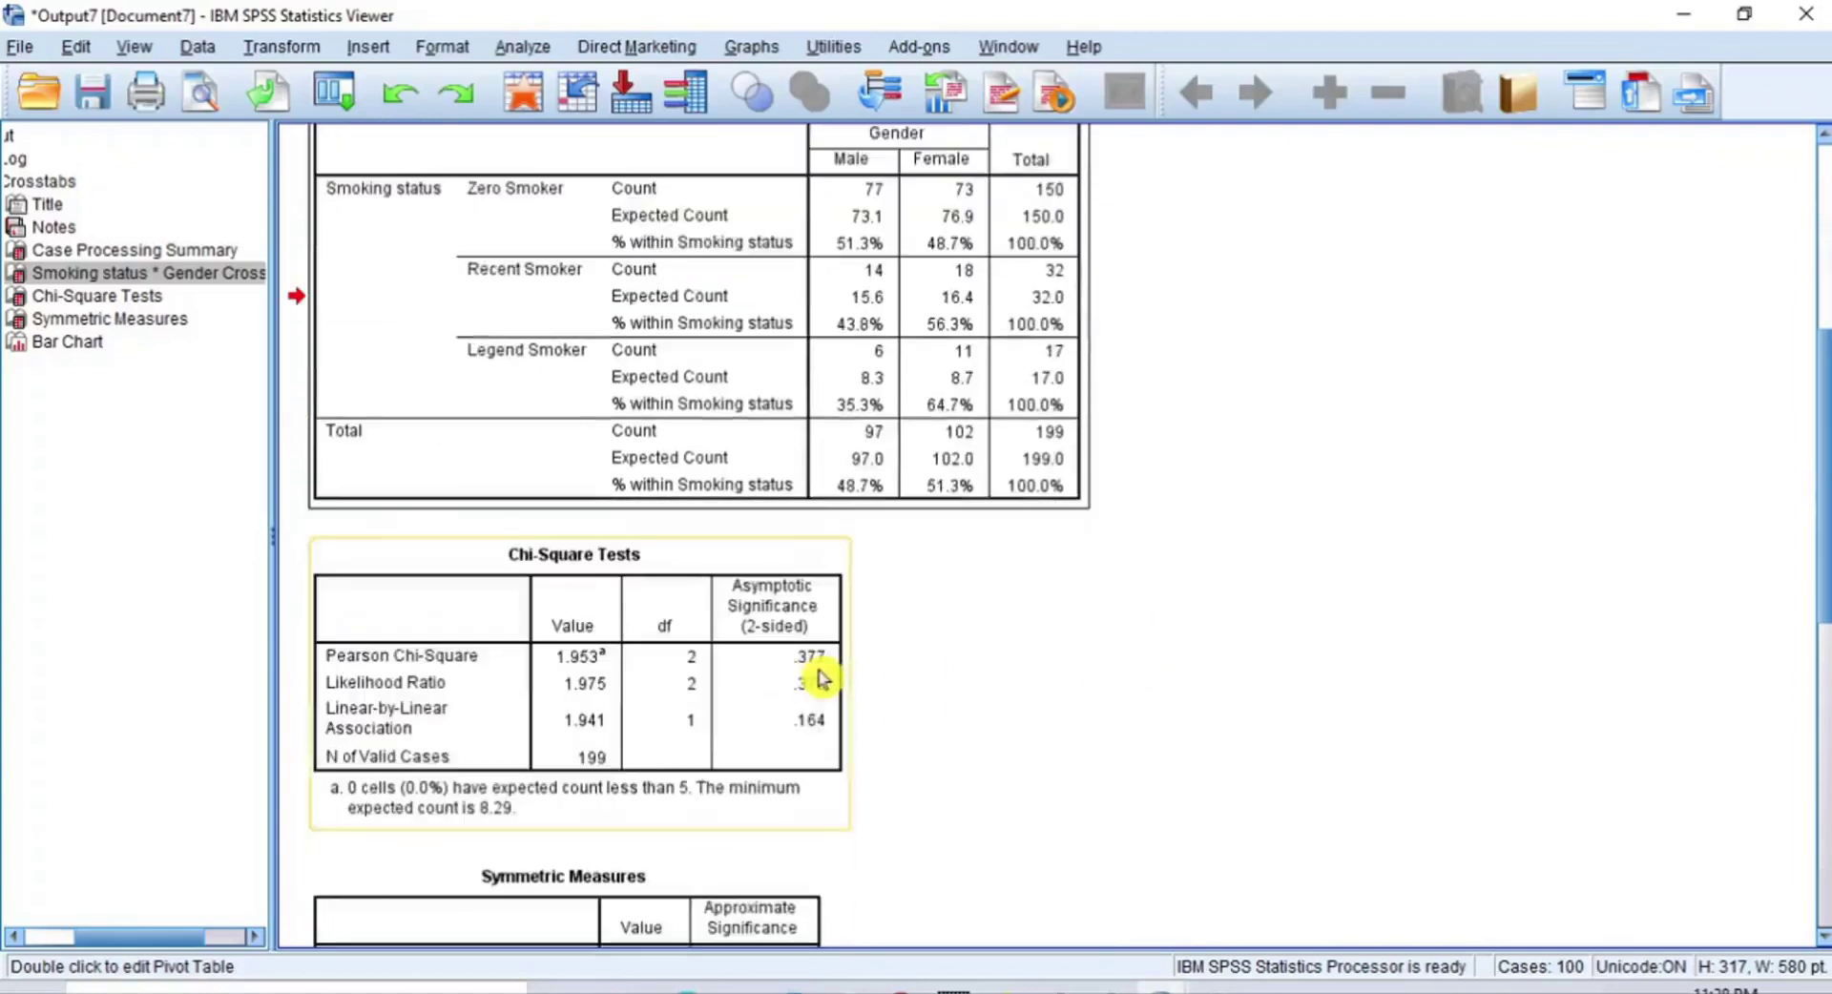
click(678, 569)
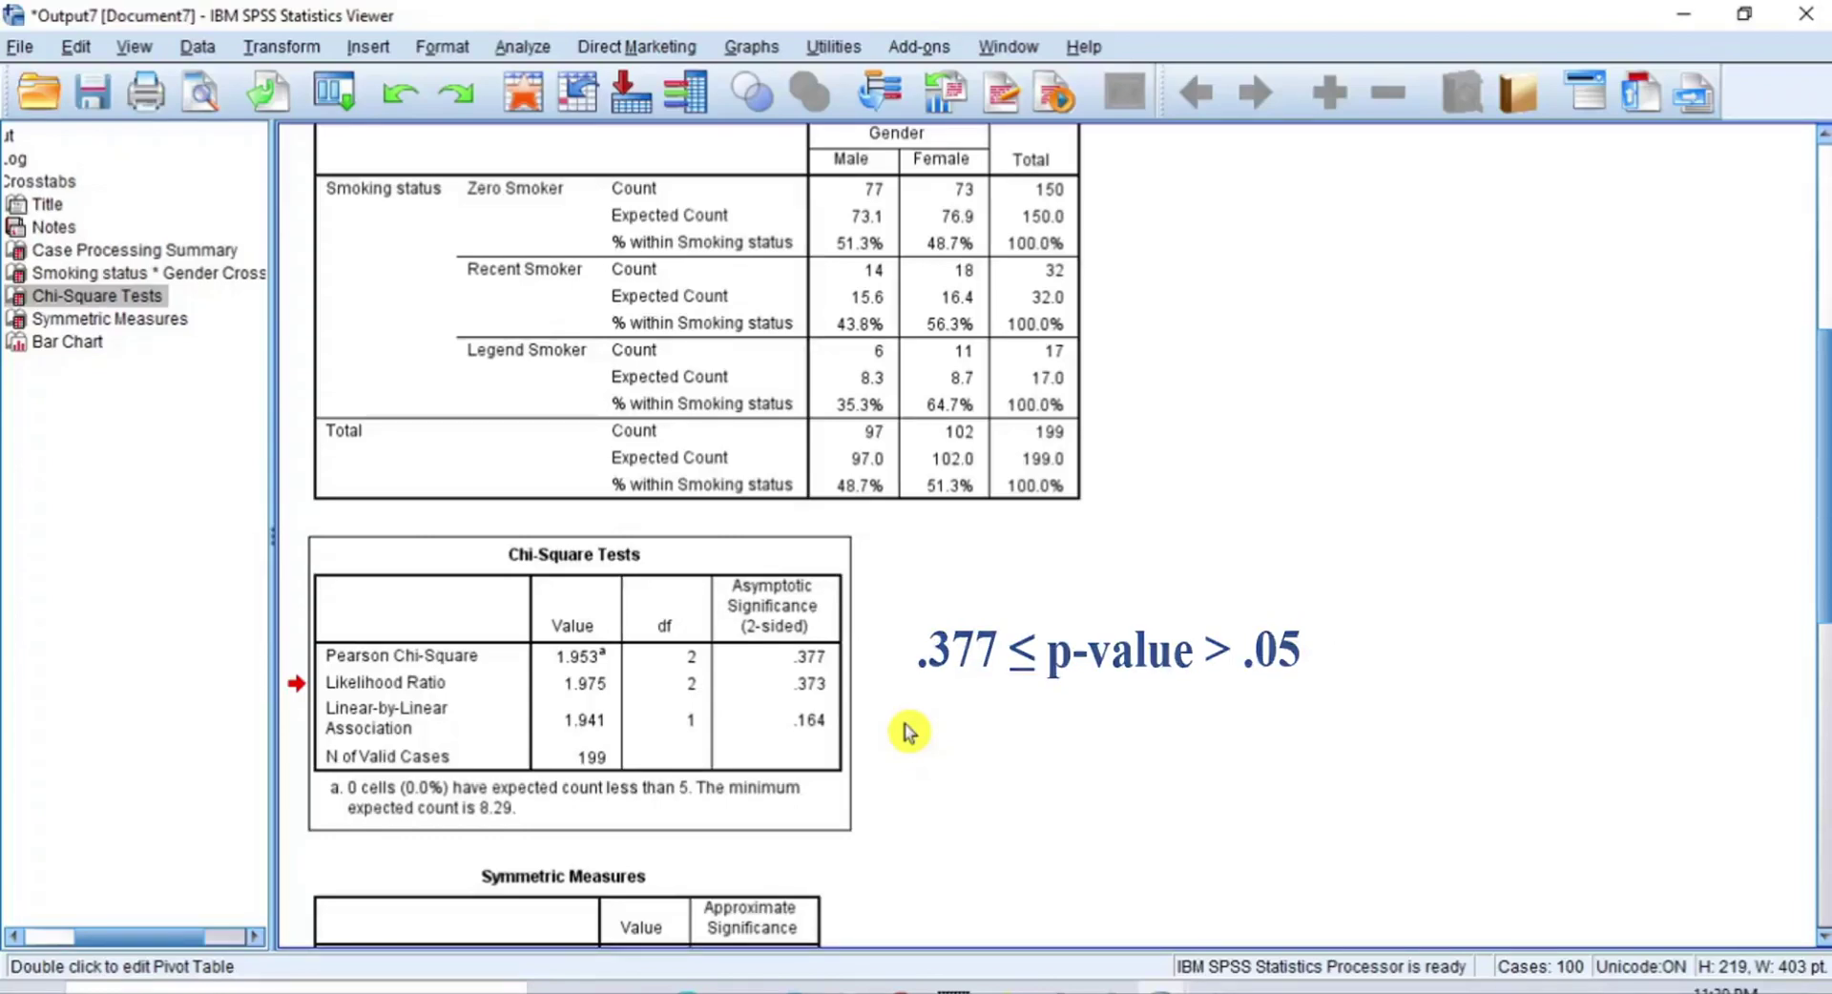
Select the Symmetric Measures table with Phi and Cramer's V of .099
scroll(902, 729, down, 4)
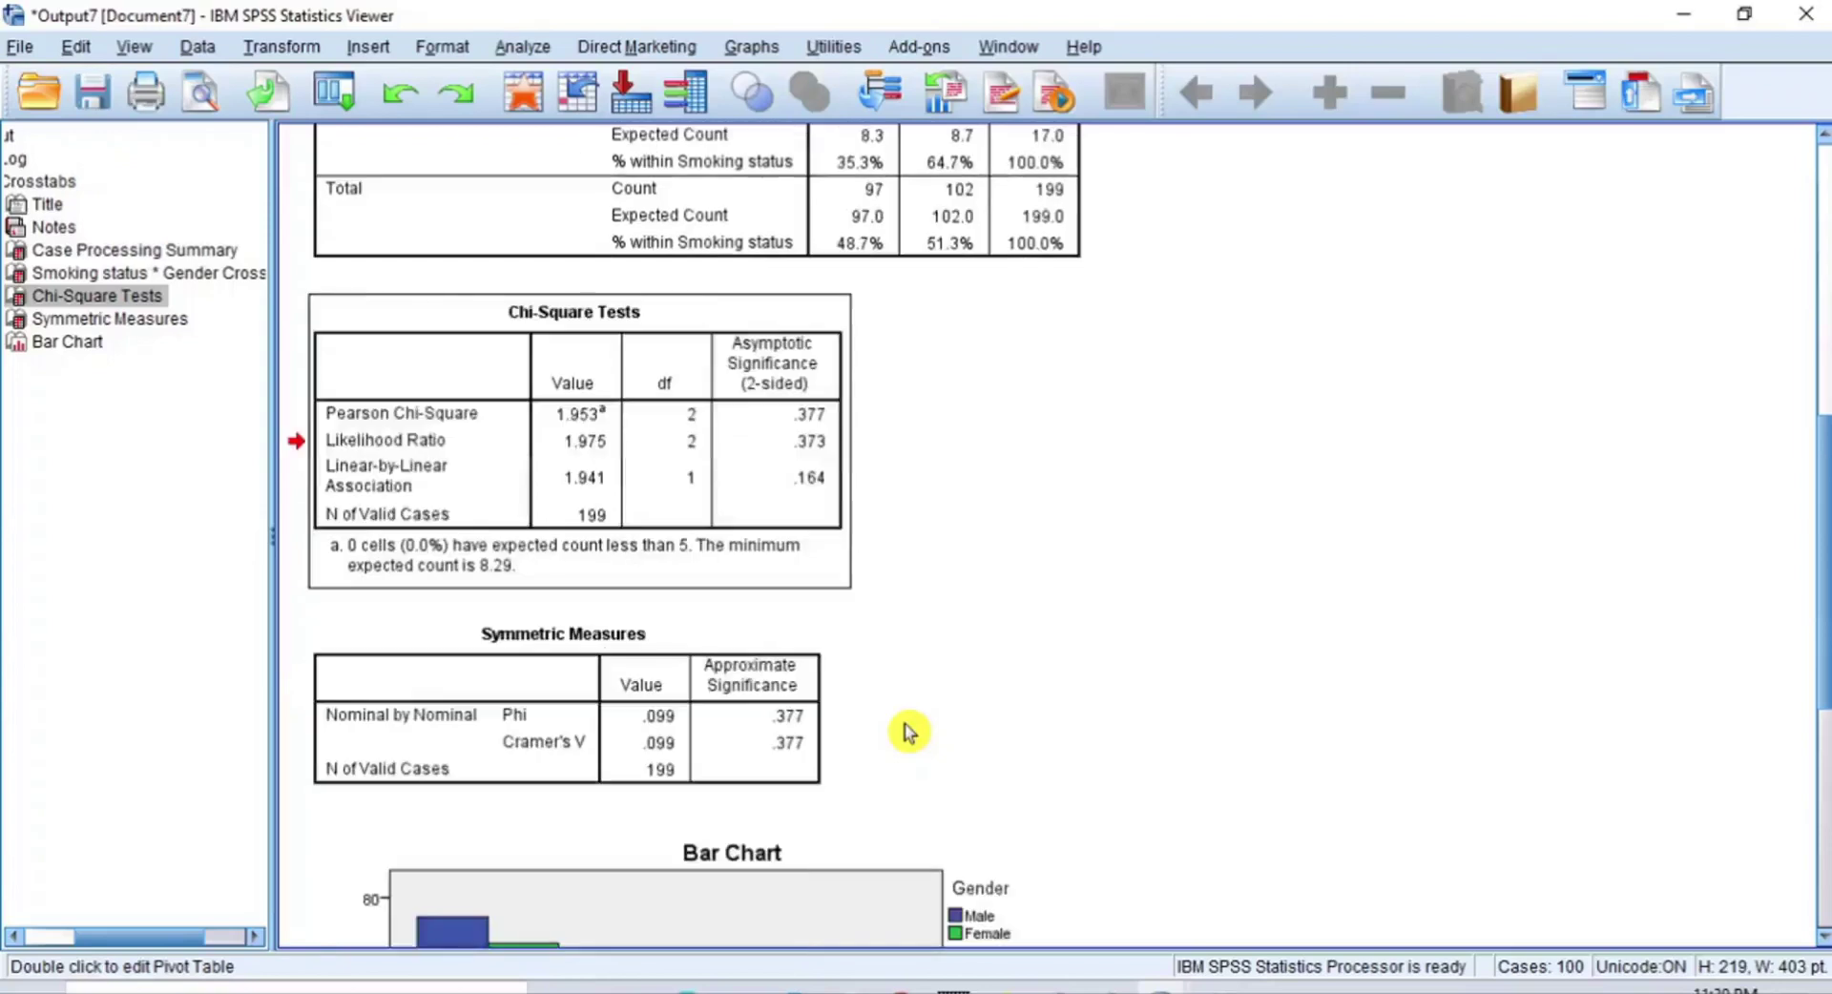
click(661, 644)
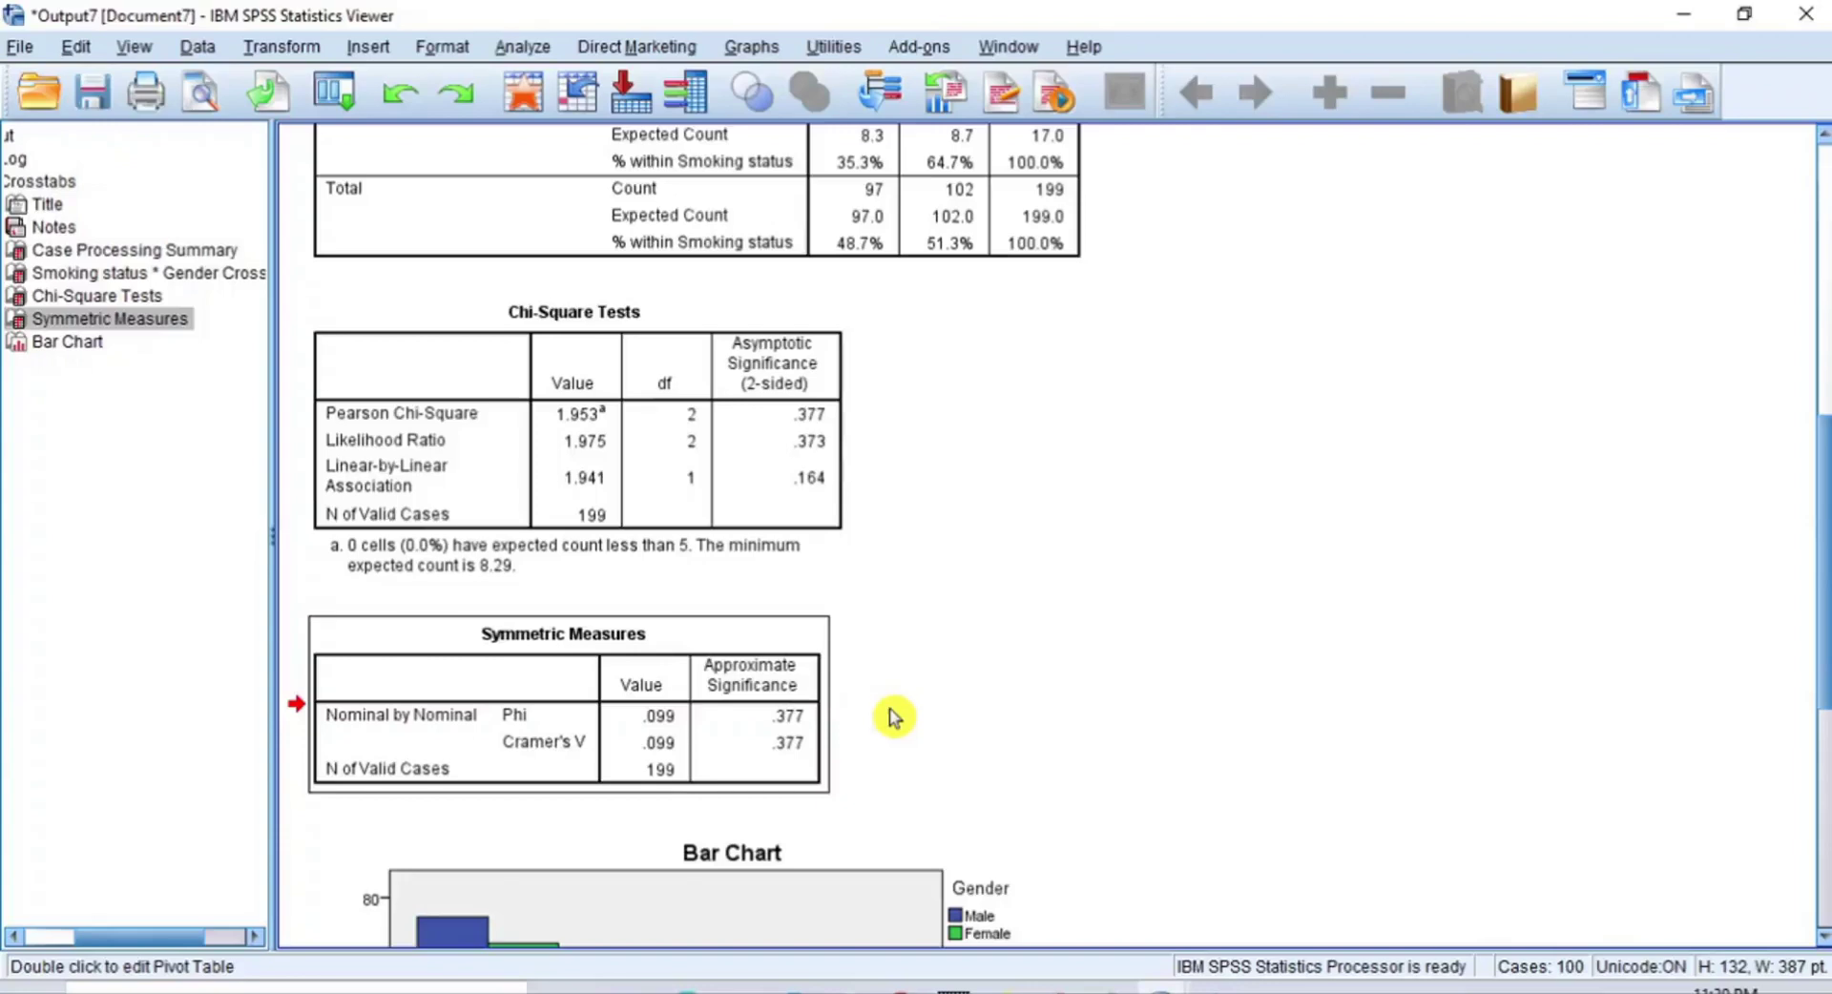
Select the clustered bar chart comparing smoking status counts for males and females
scroll(894, 717, down, 6)
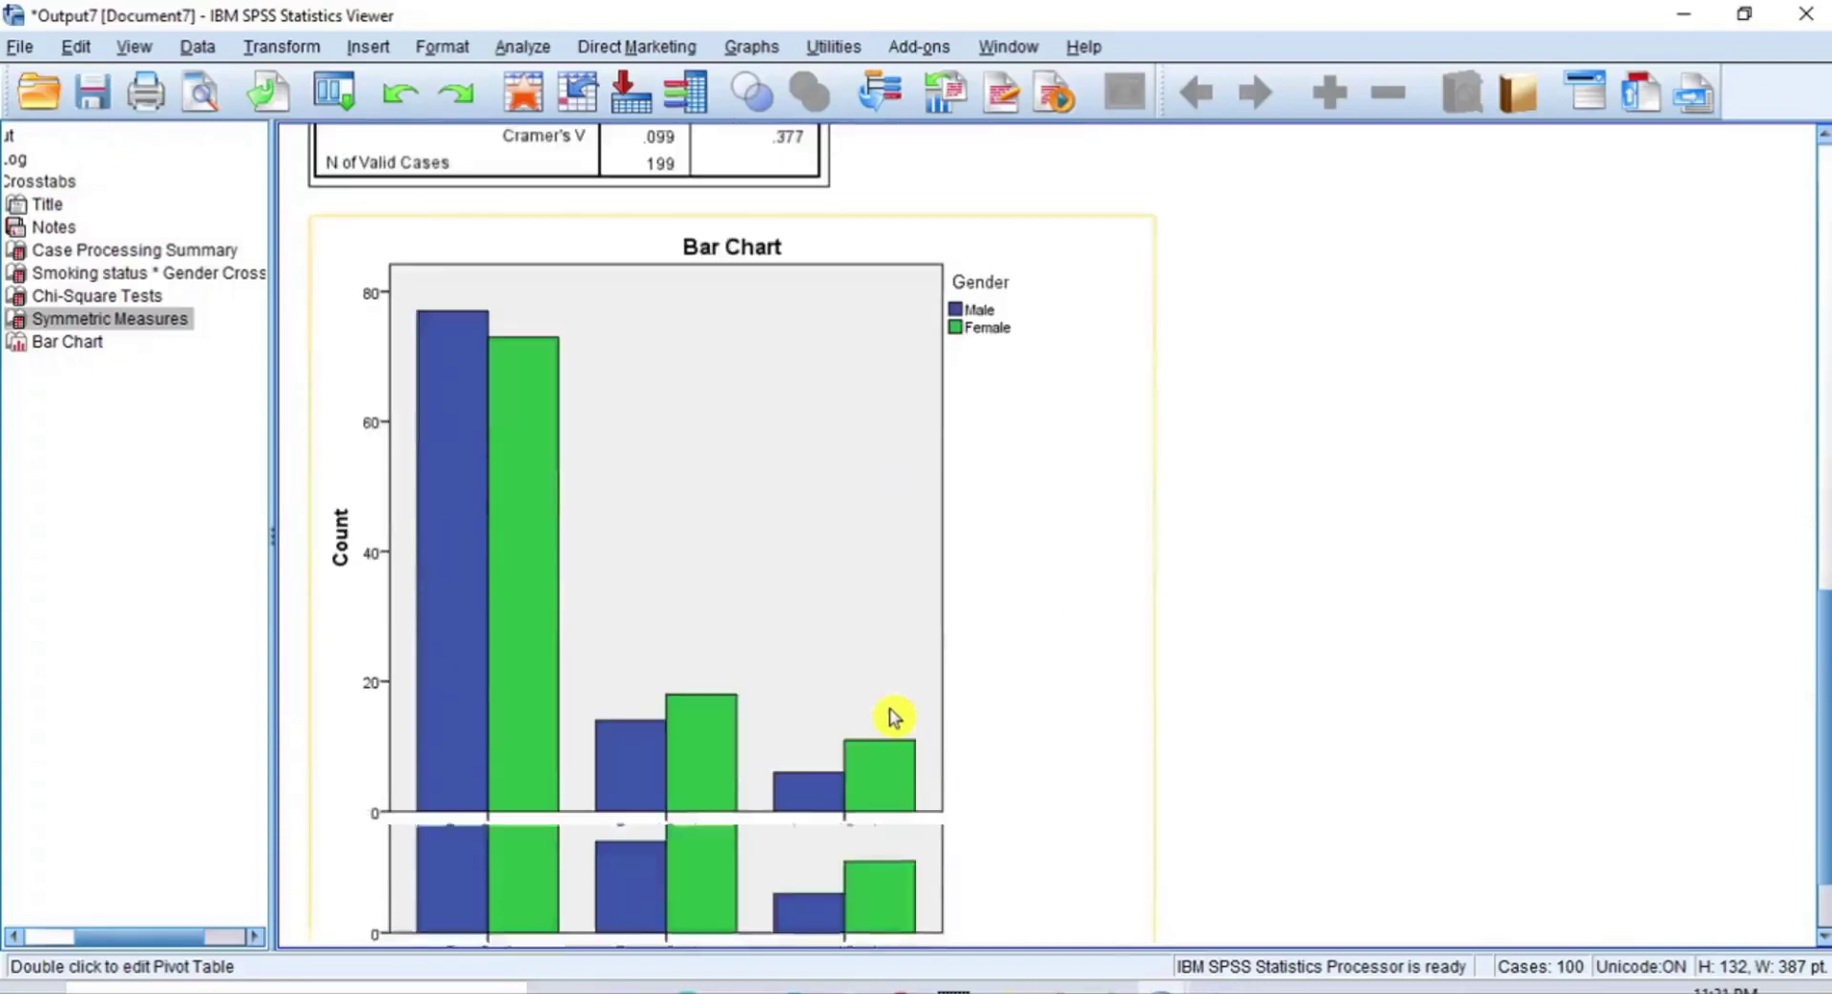
click(905, 679)
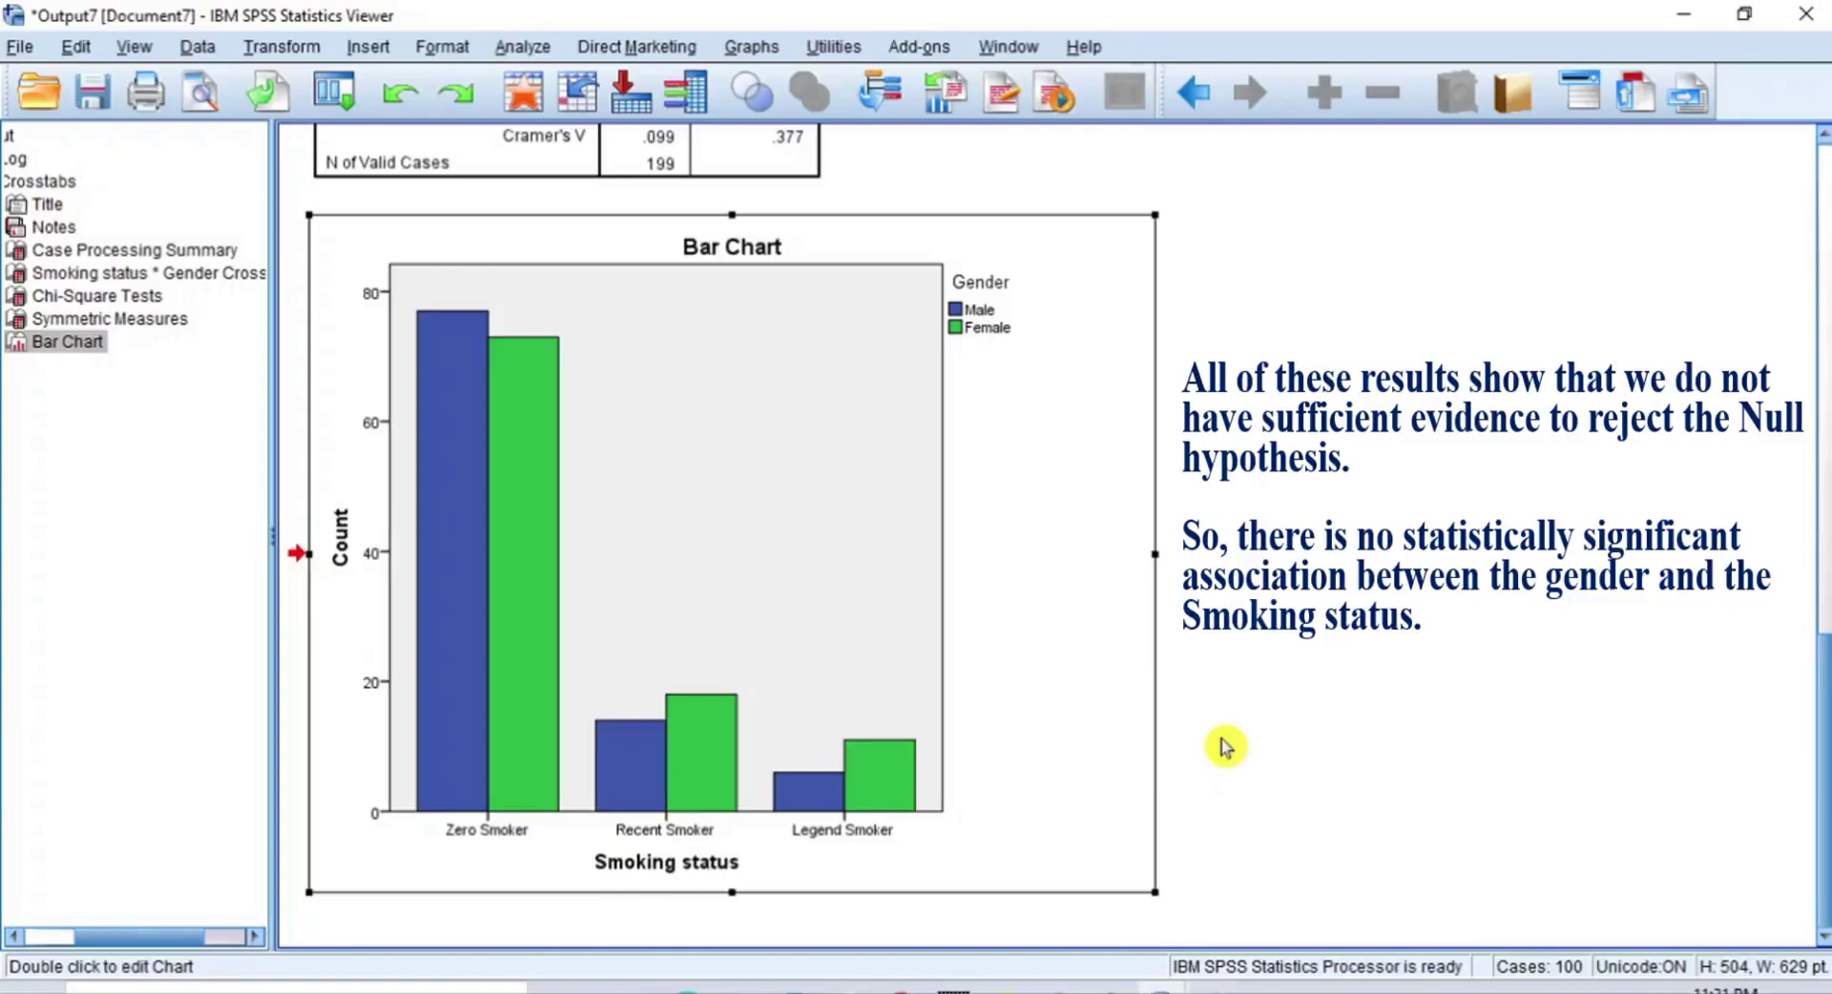
scroll(1226, 746, up, 4)
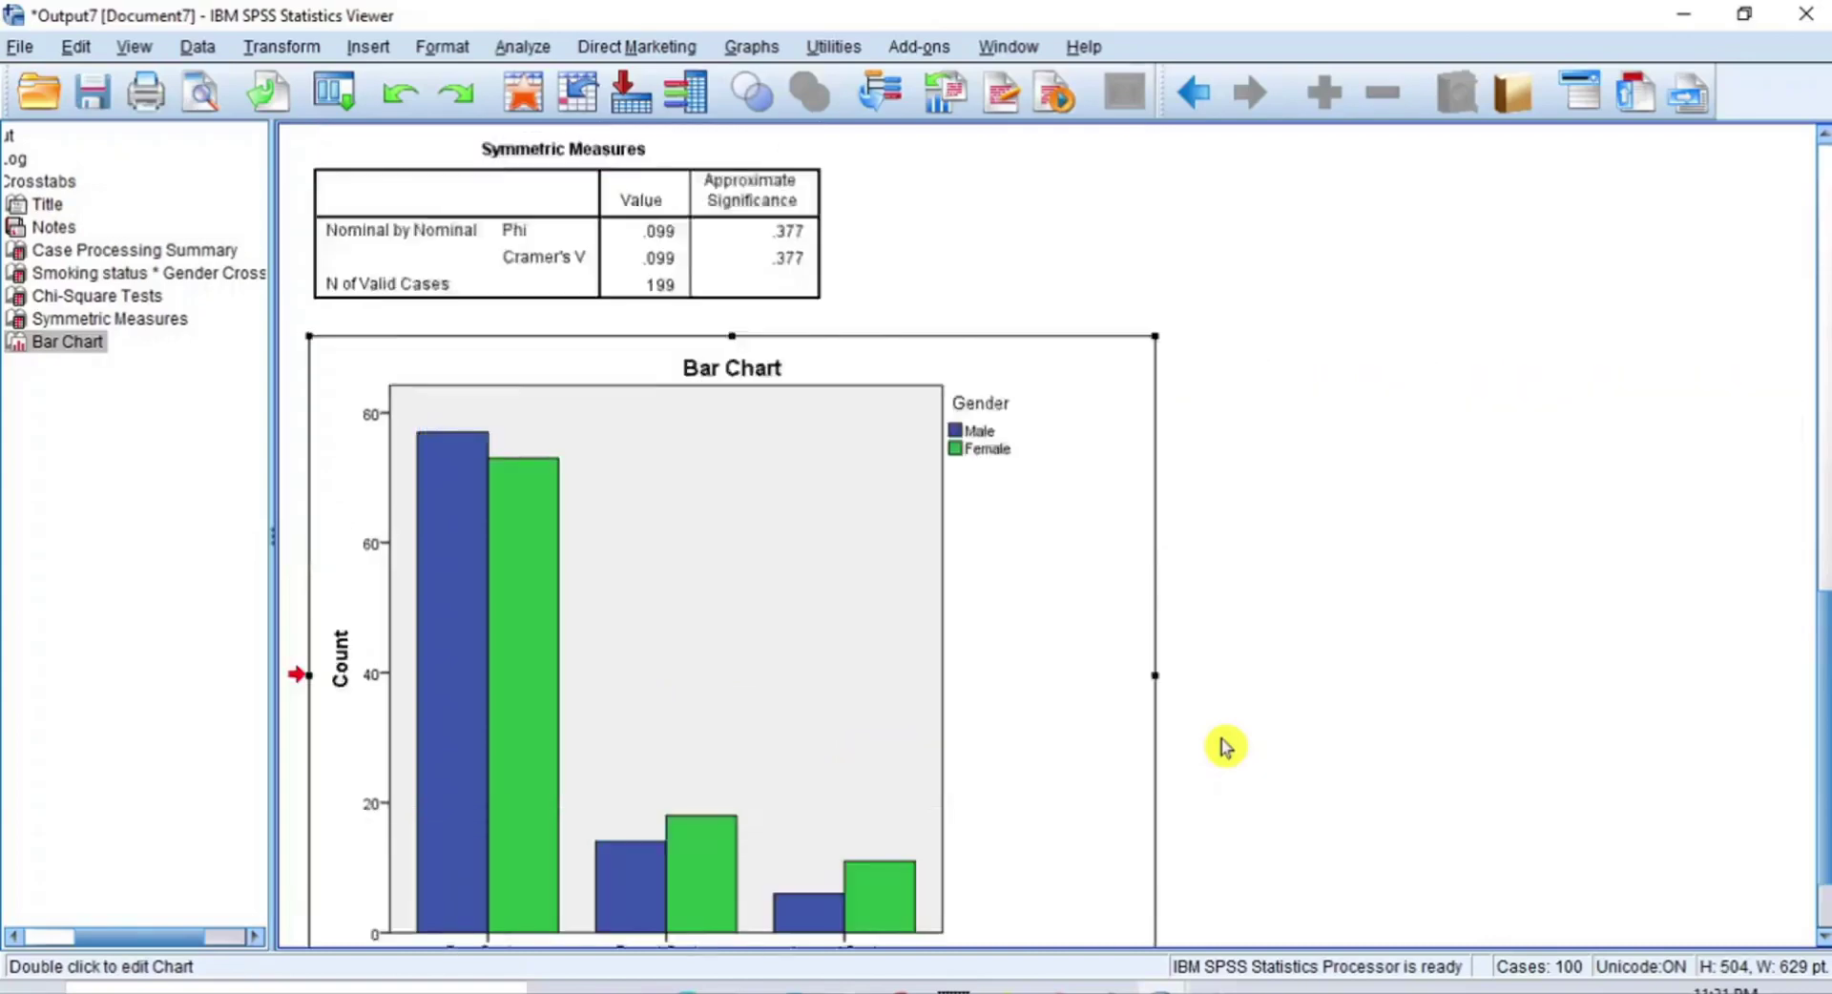
scroll(1229, 748, up, 5)
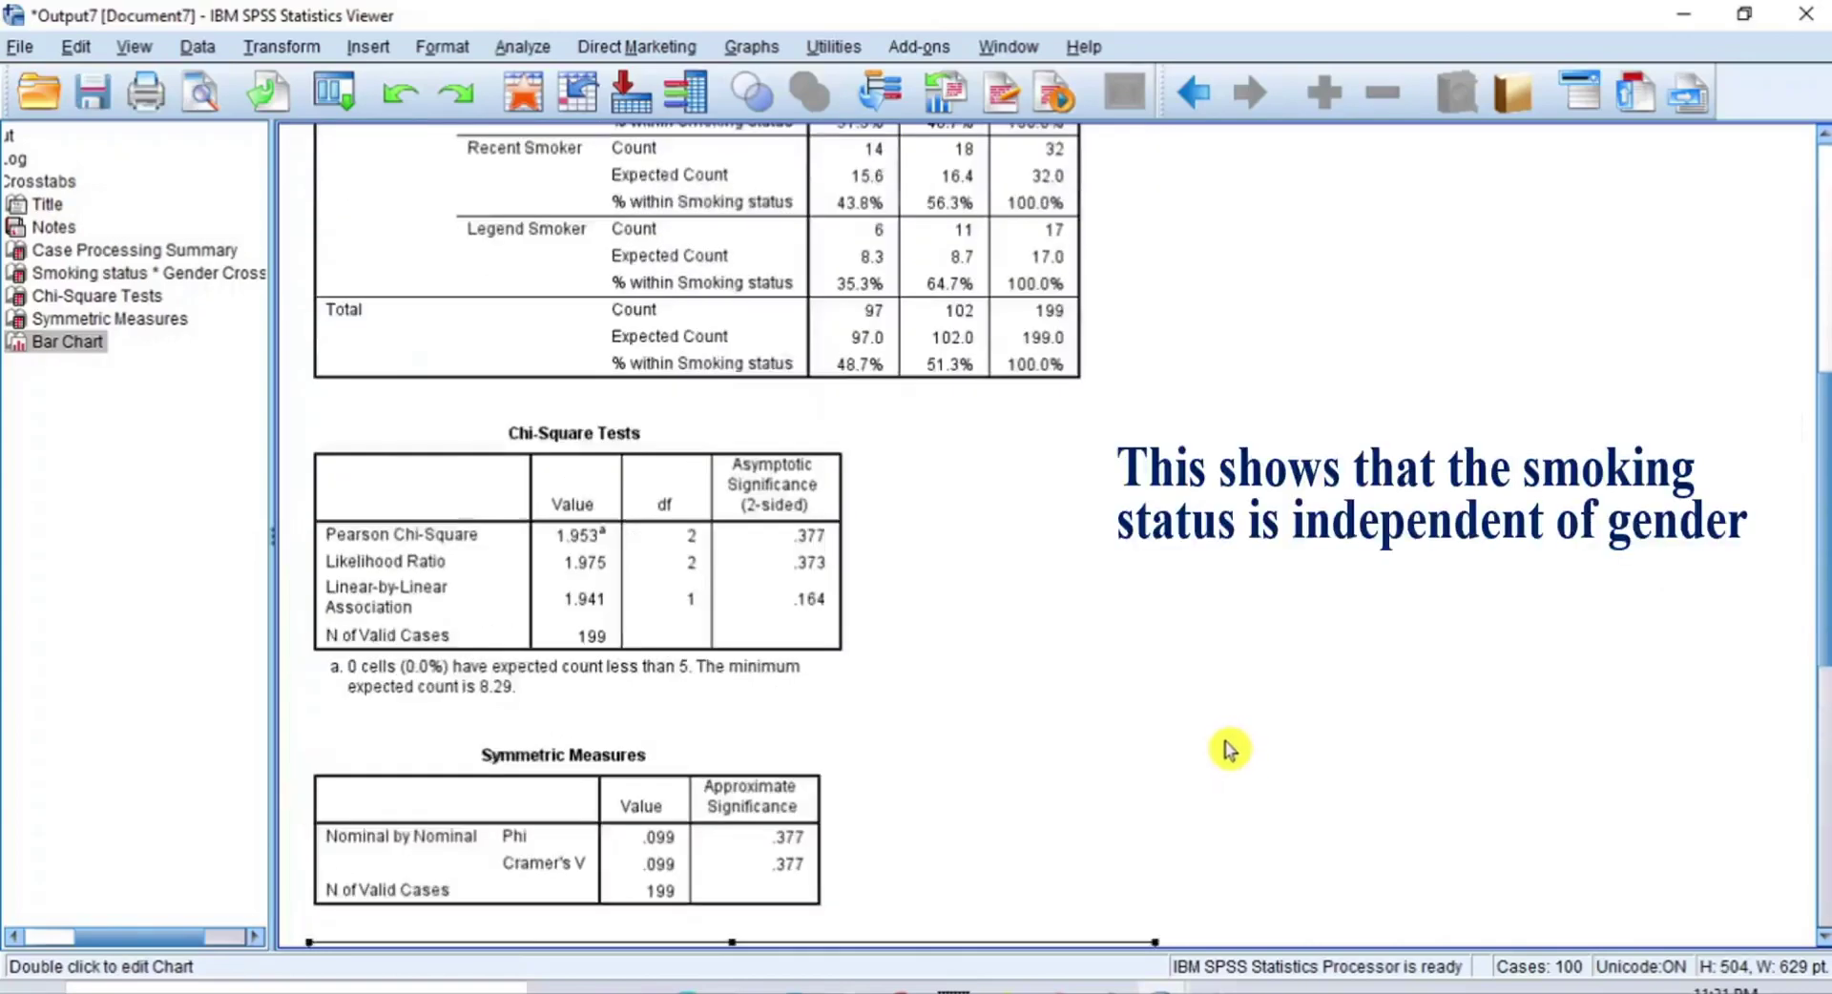
scroll(1229, 748, up, 3)
scroll(1229, 748, up, 3)
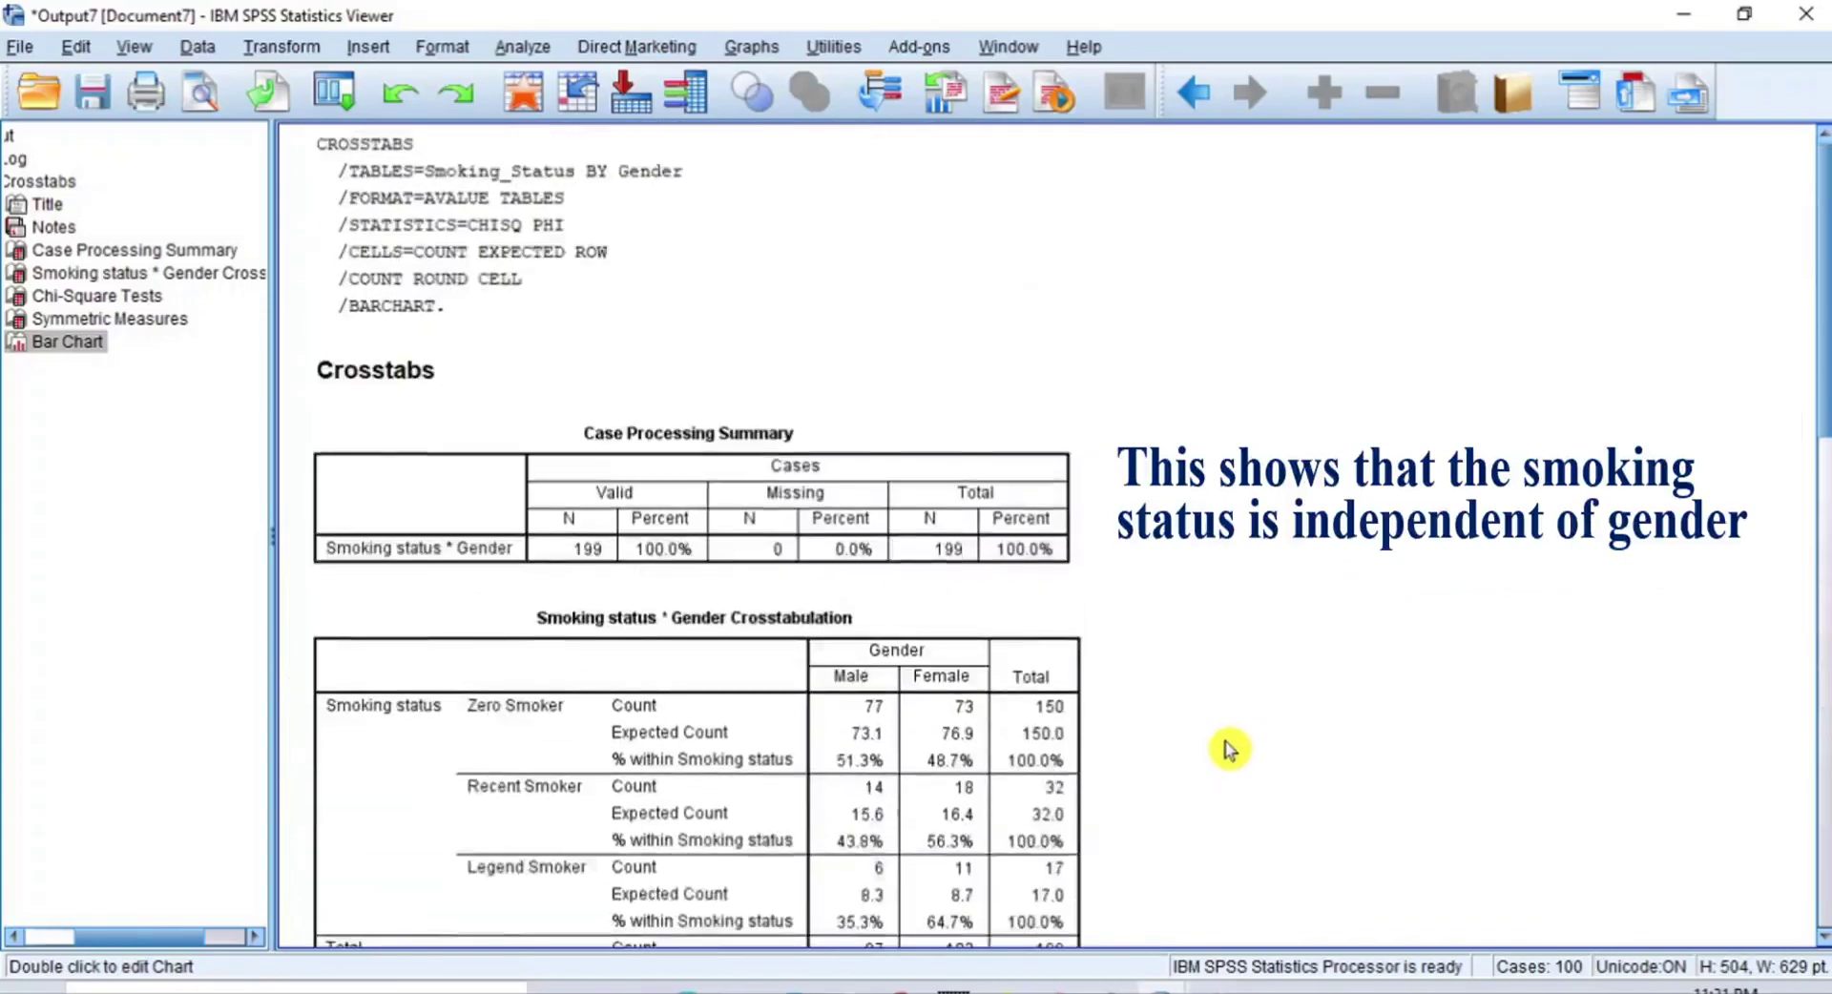
scroll(1229, 748, down, 3)
scroll(1229, 749, down, 1)
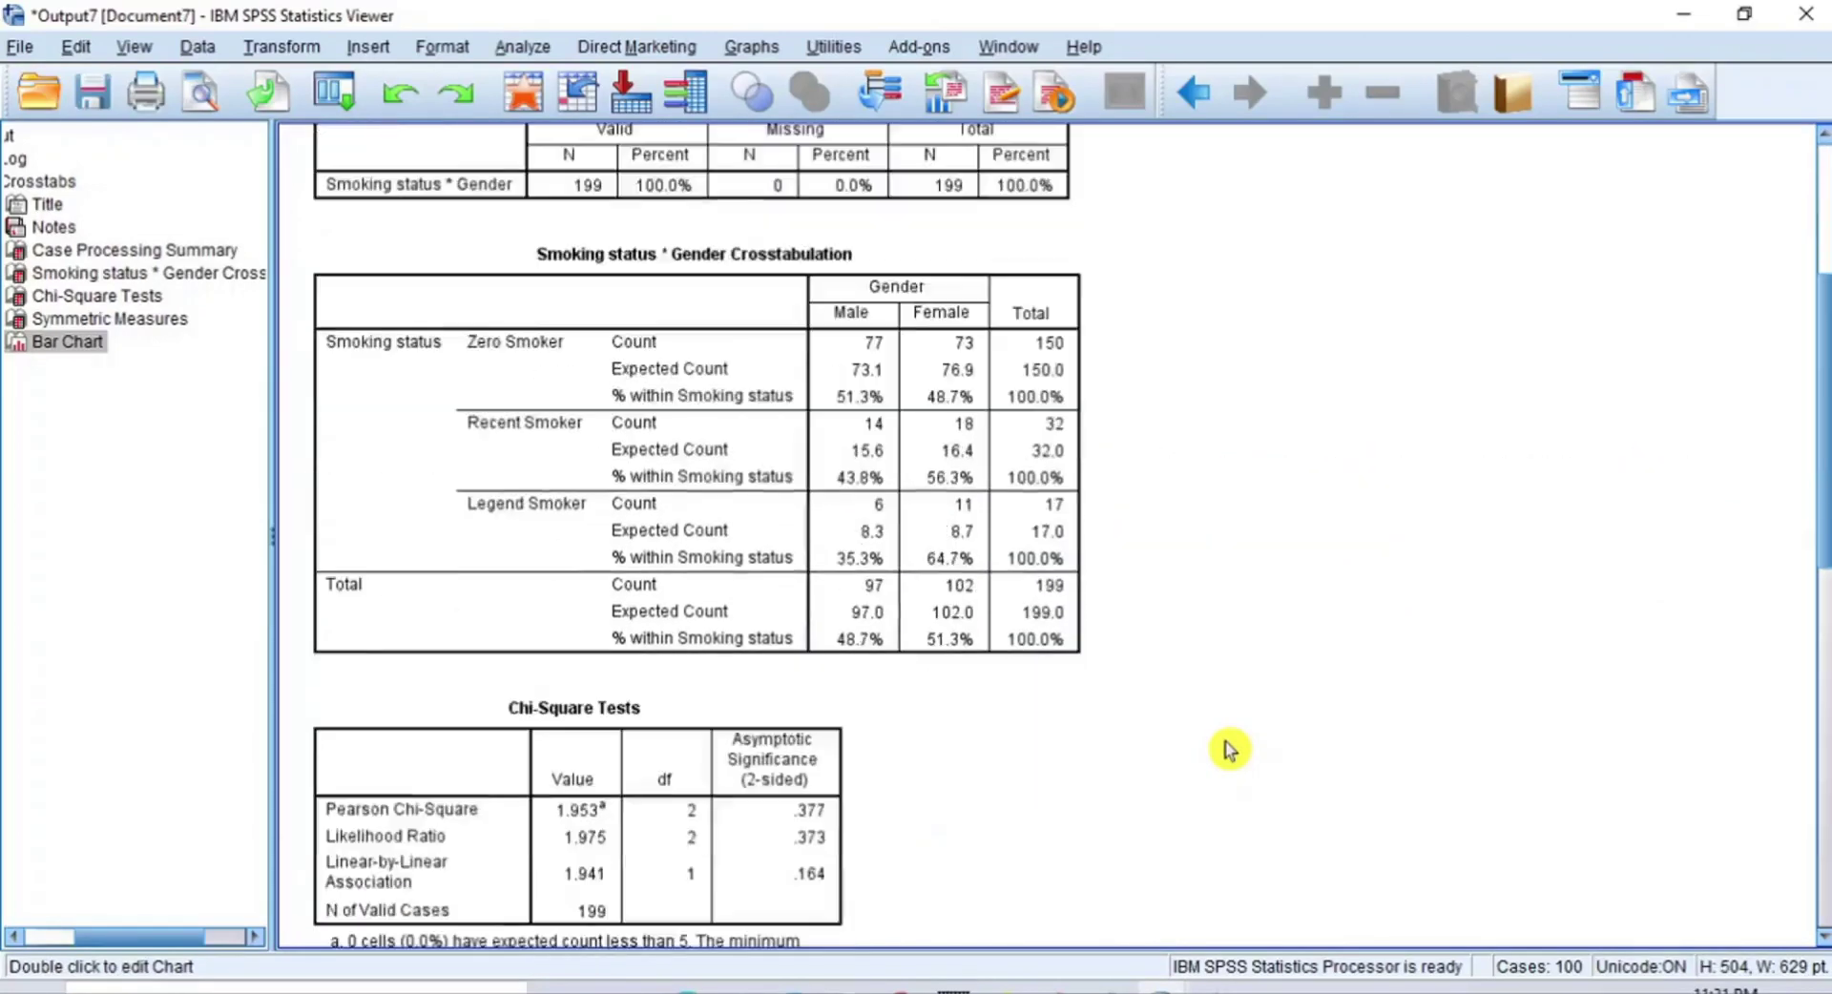
scroll(1229, 749, down, 1)
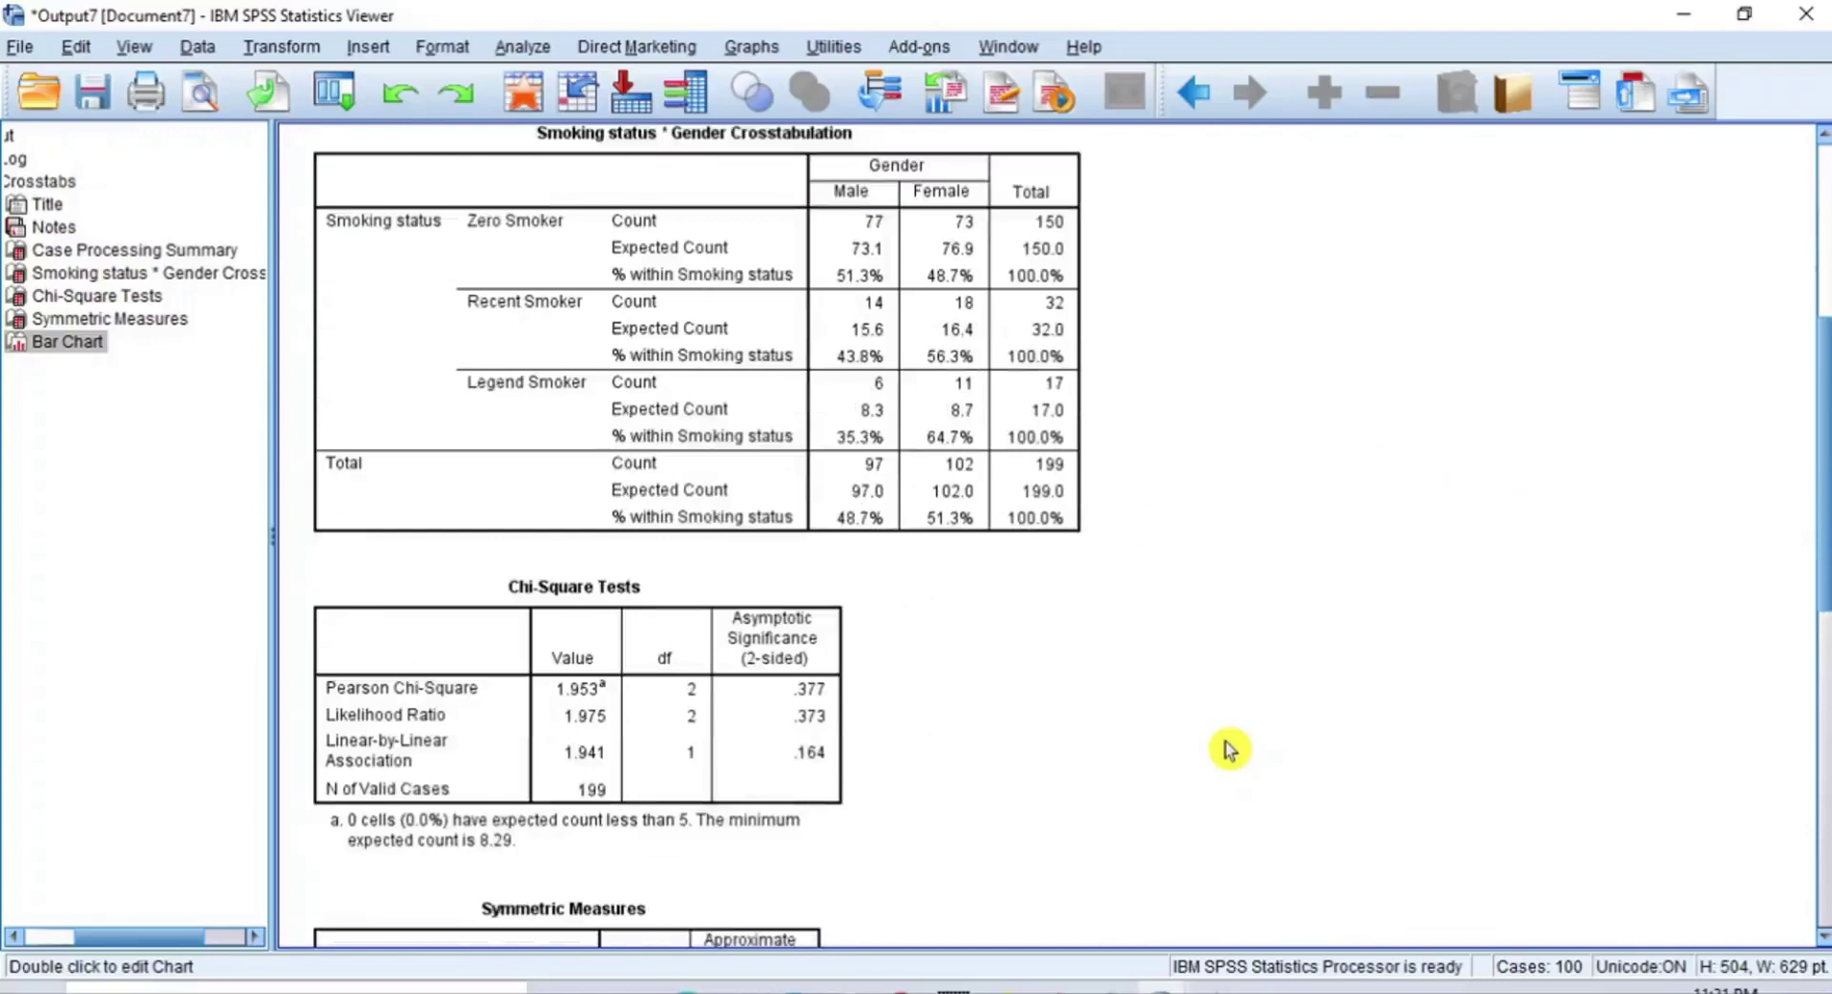
scroll(1229, 748, up, 1)
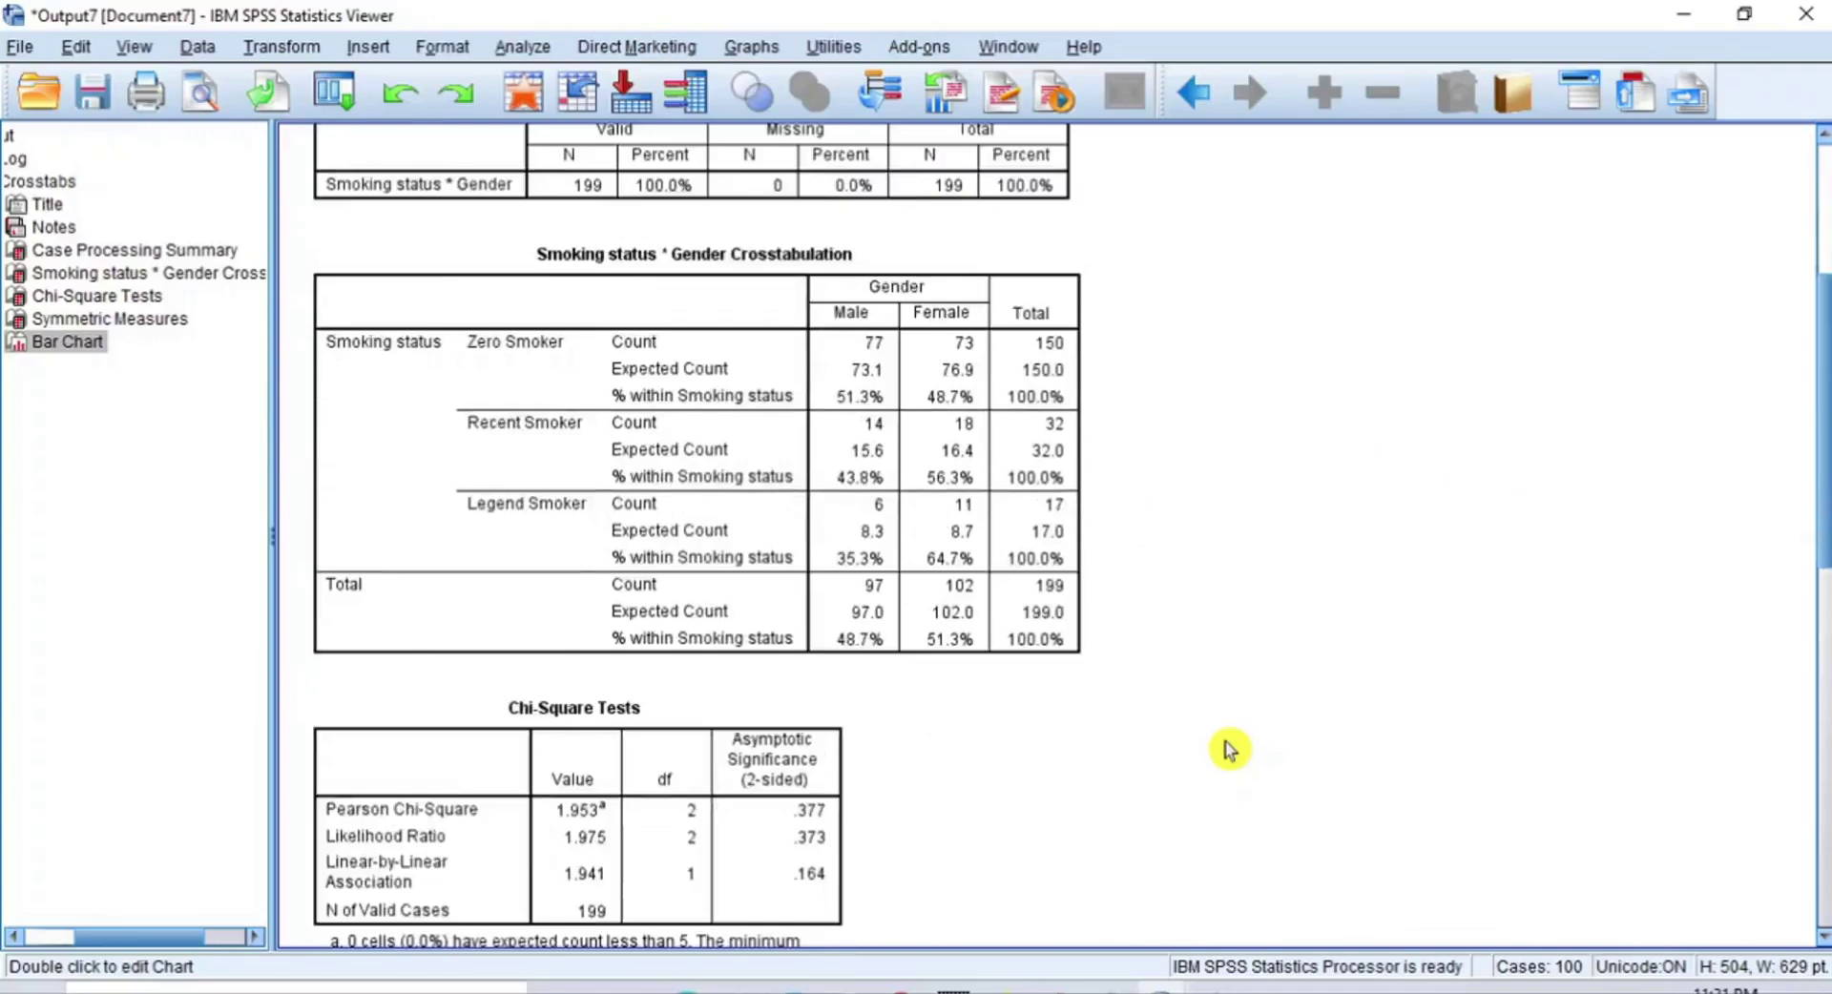
scroll(1229, 749, down, 6)
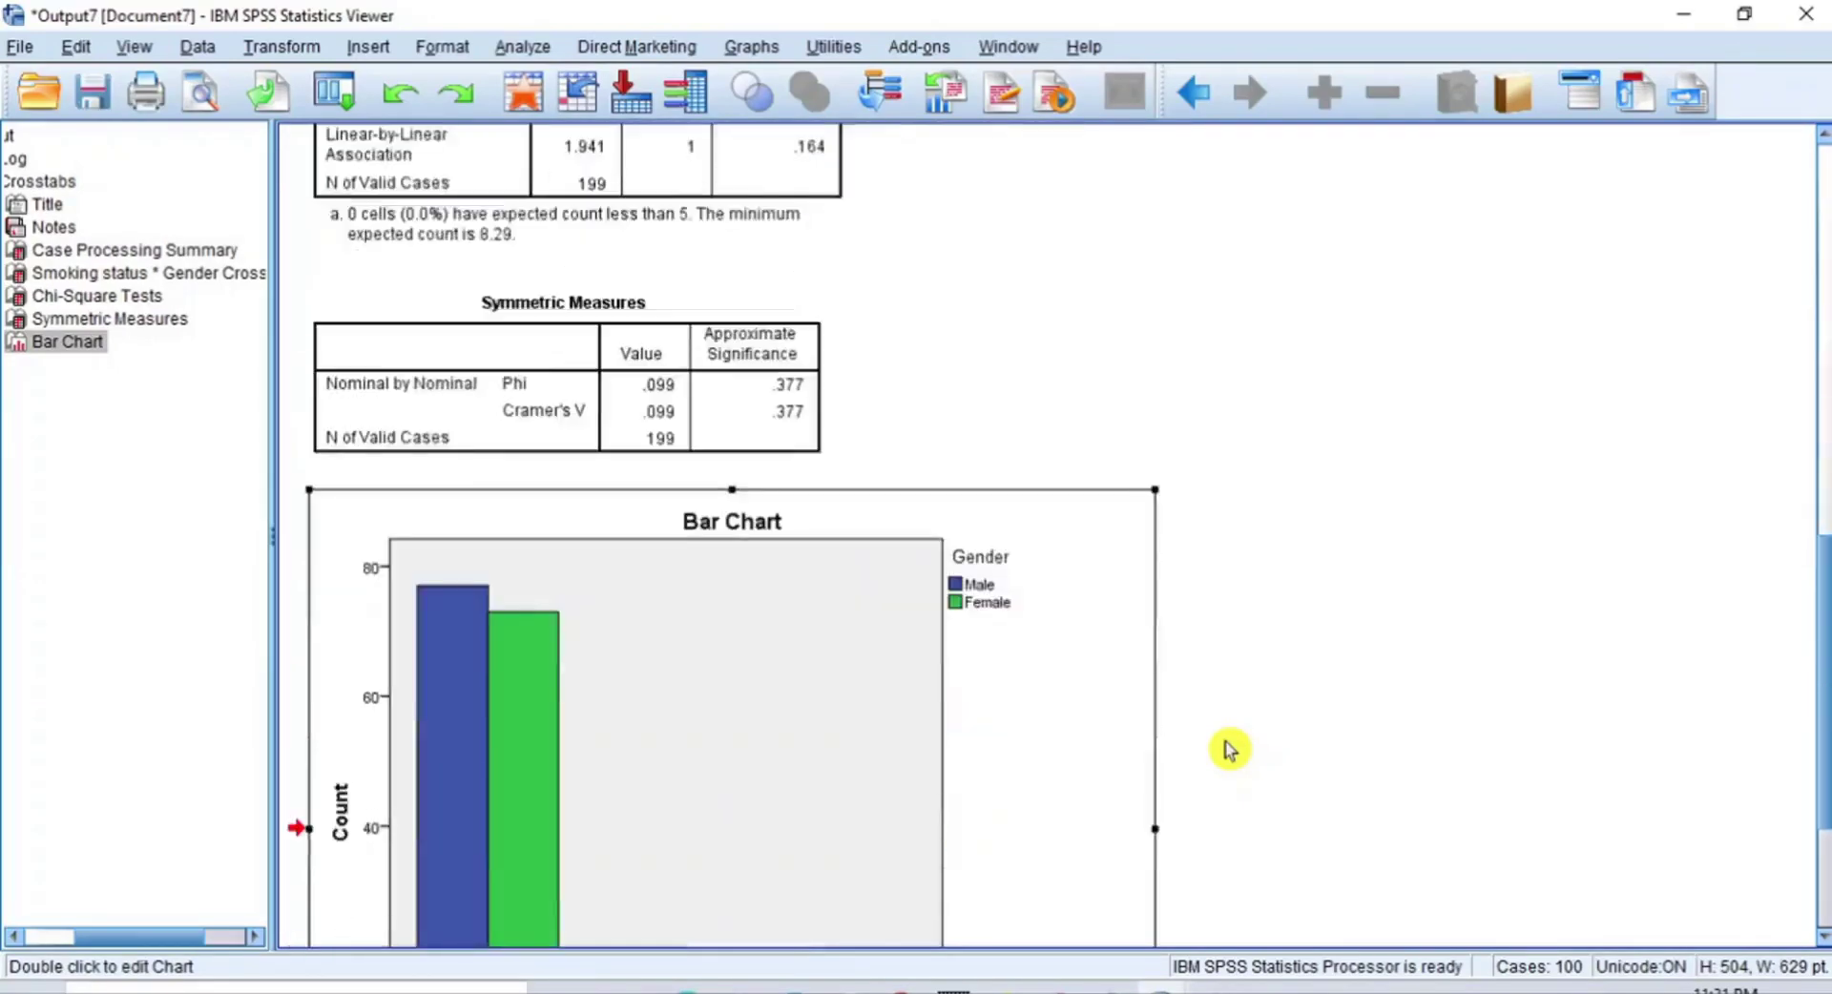
scroll(1229, 749, down, 2)
scroll(1229, 749, up, 8)
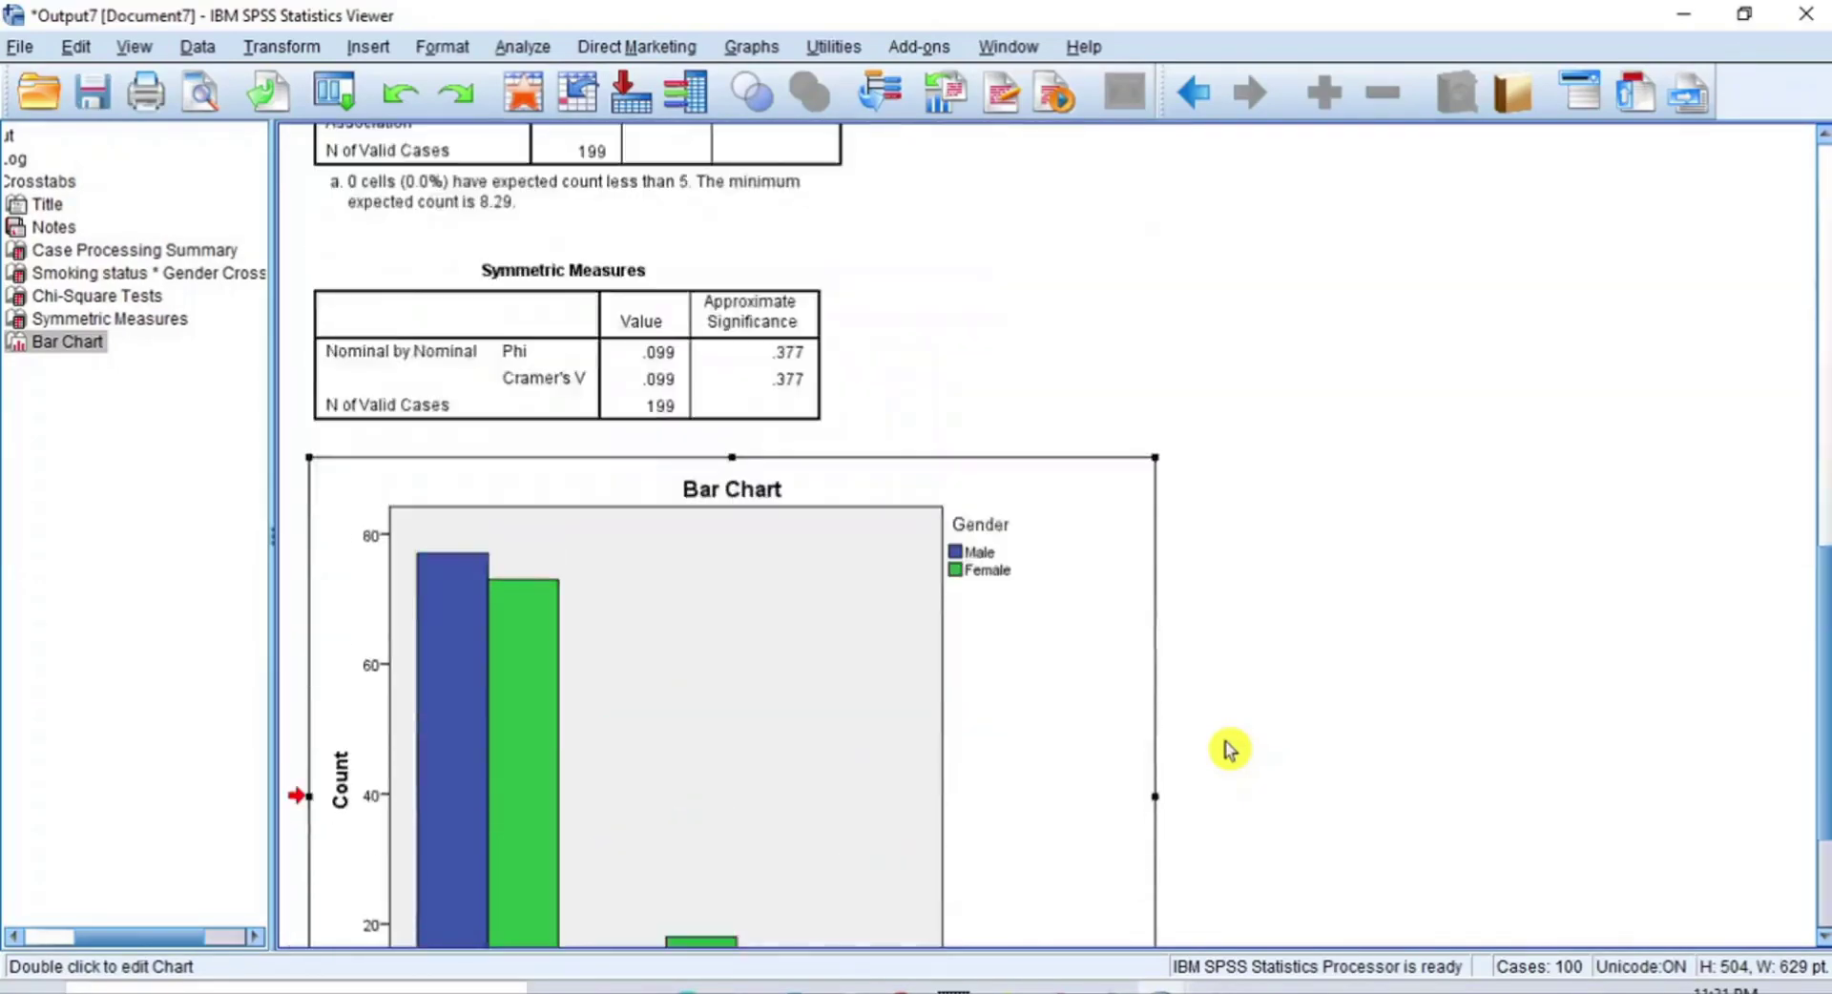
scroll(1229, 749, up, 1)
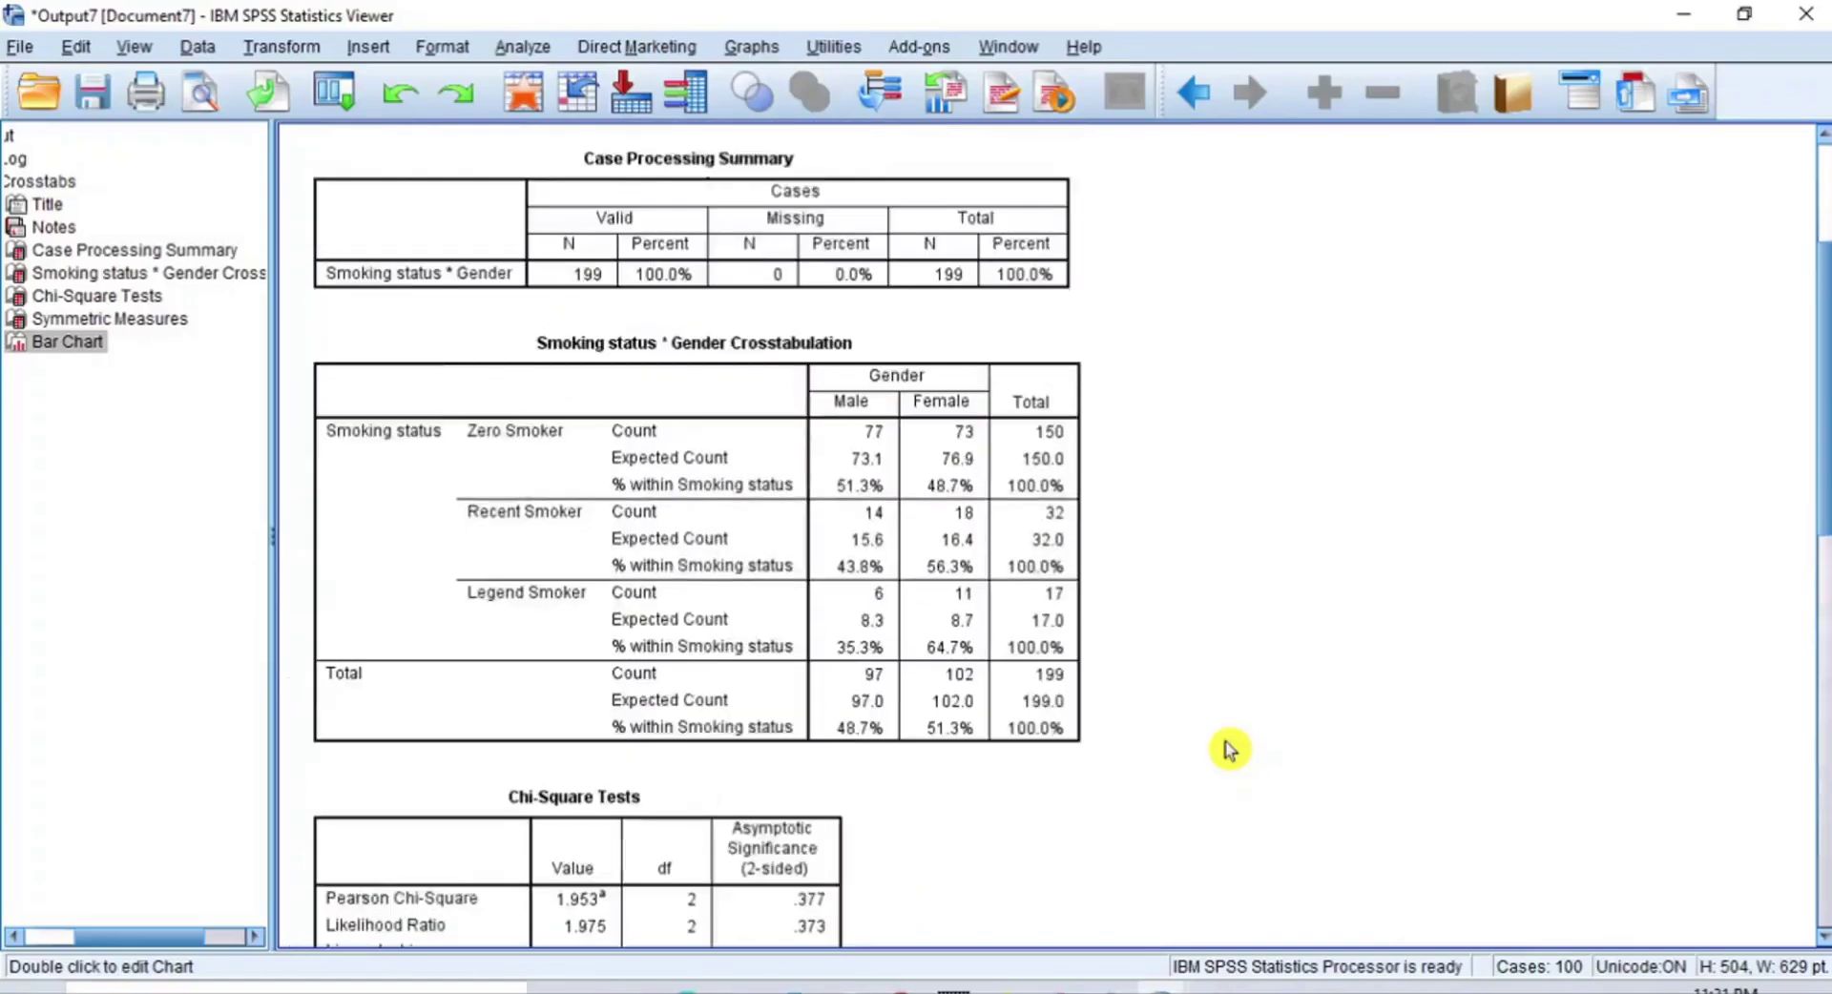
scroll(1229, 749, up, 3)
scroll(1229, 749, down, 5)
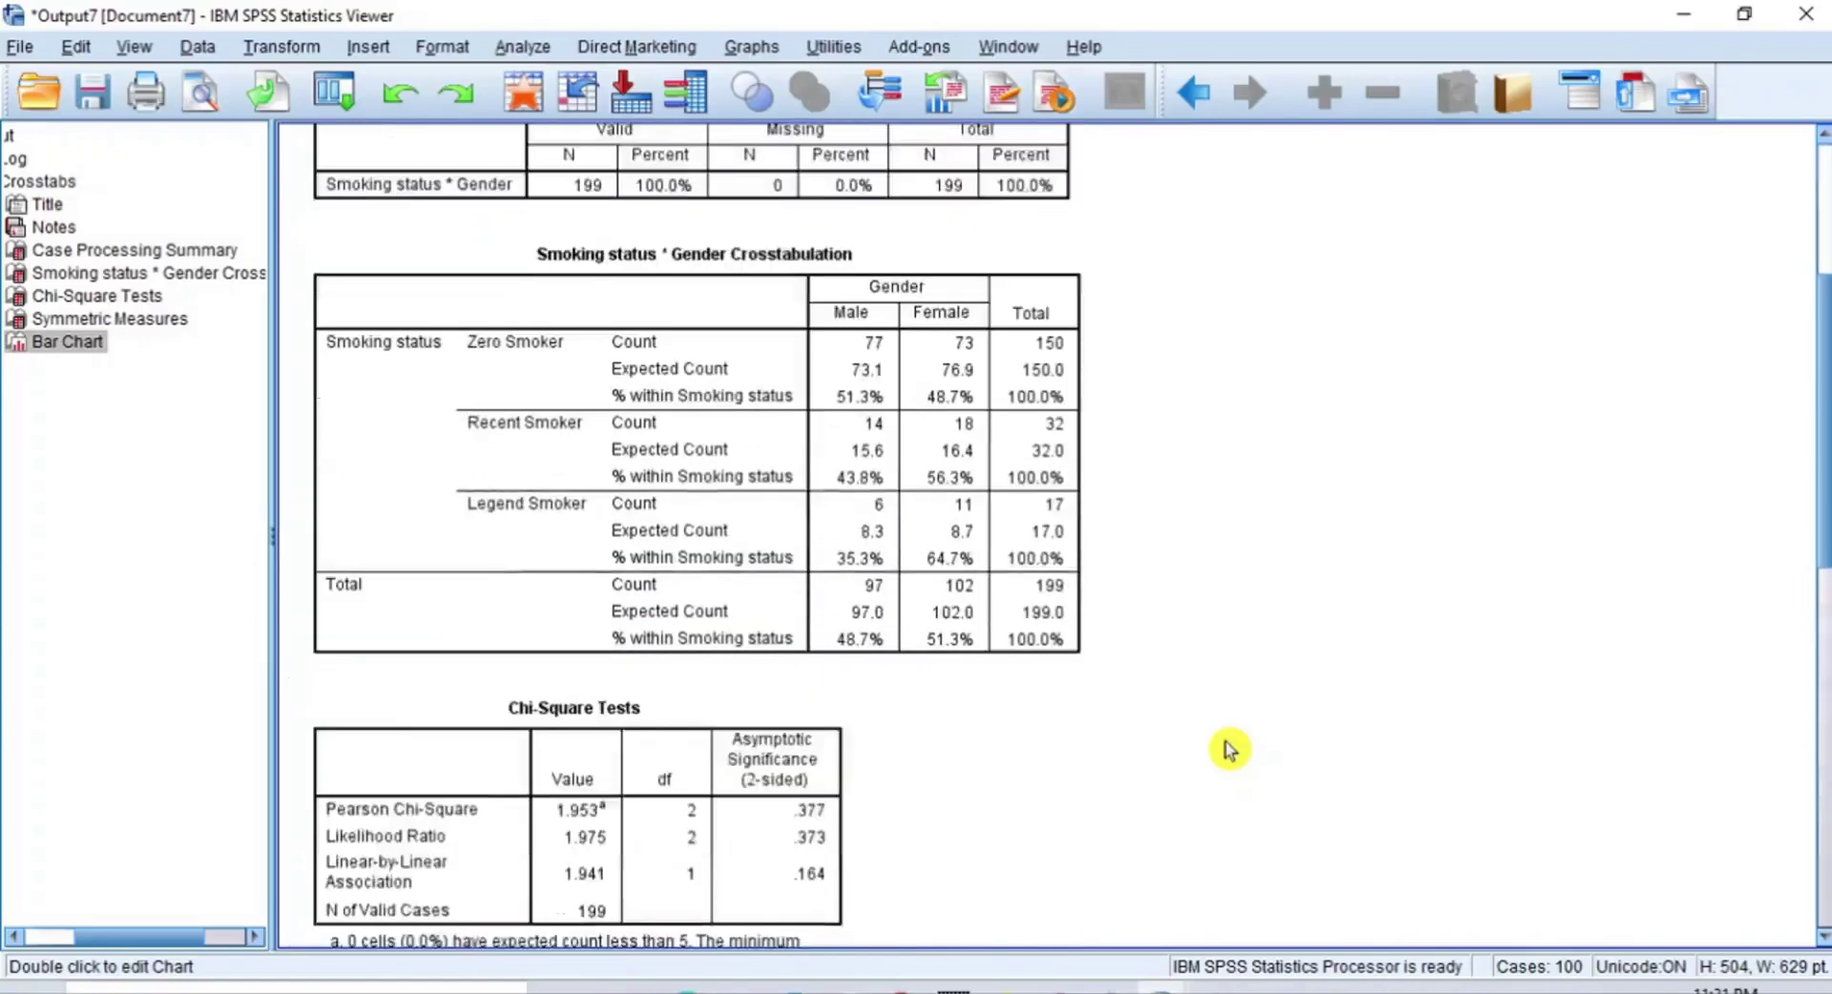